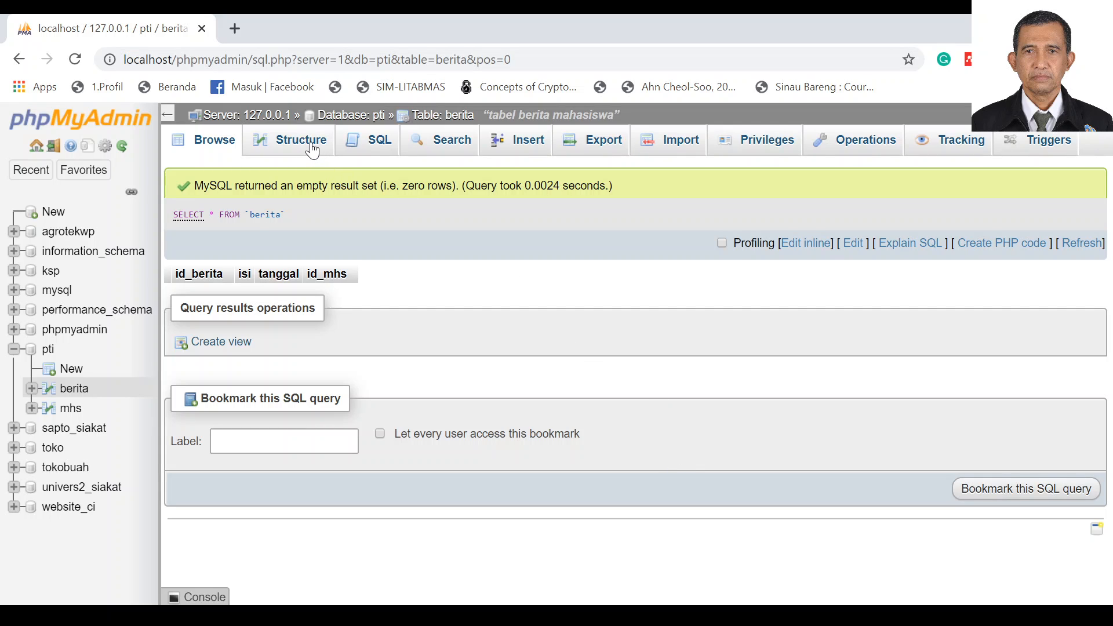
# - Start a new table named kategori in the pti database and name its first column id_kategori
pyautogui.click(69, 371)
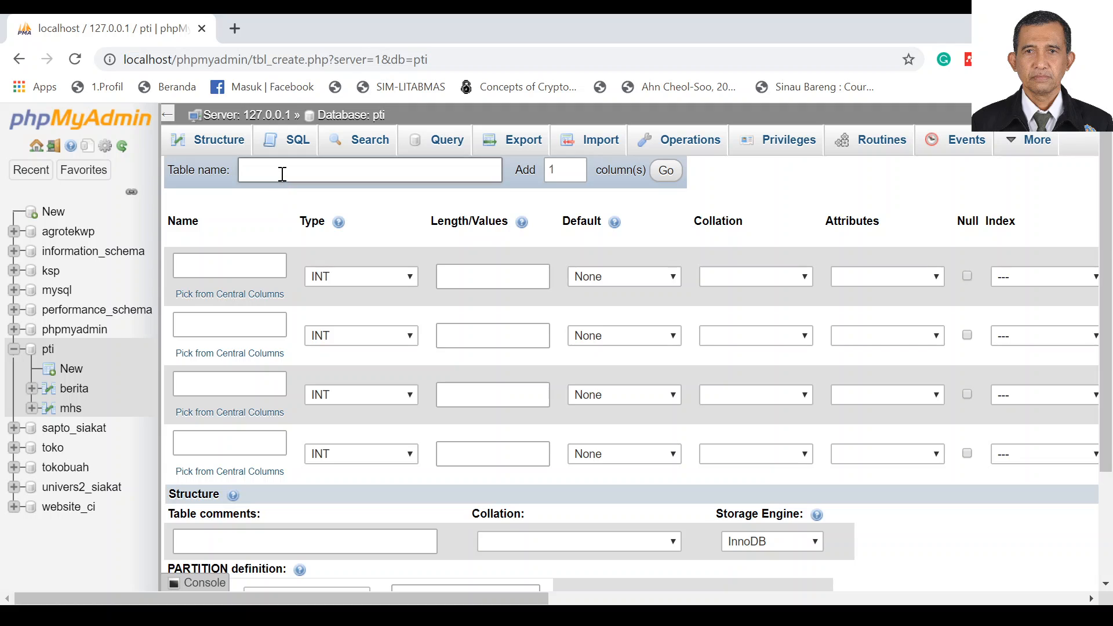
pyautogui.click(283, 174)
pyautogui.write('kategori')
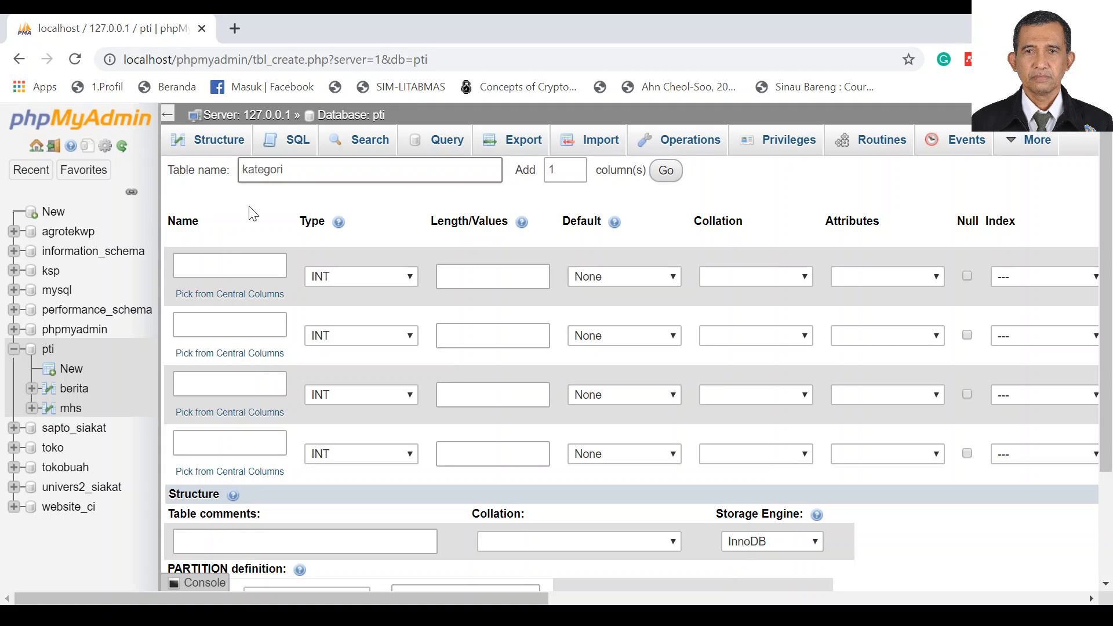
pyautogui.click(199, 262)
pyautogui.write('id')
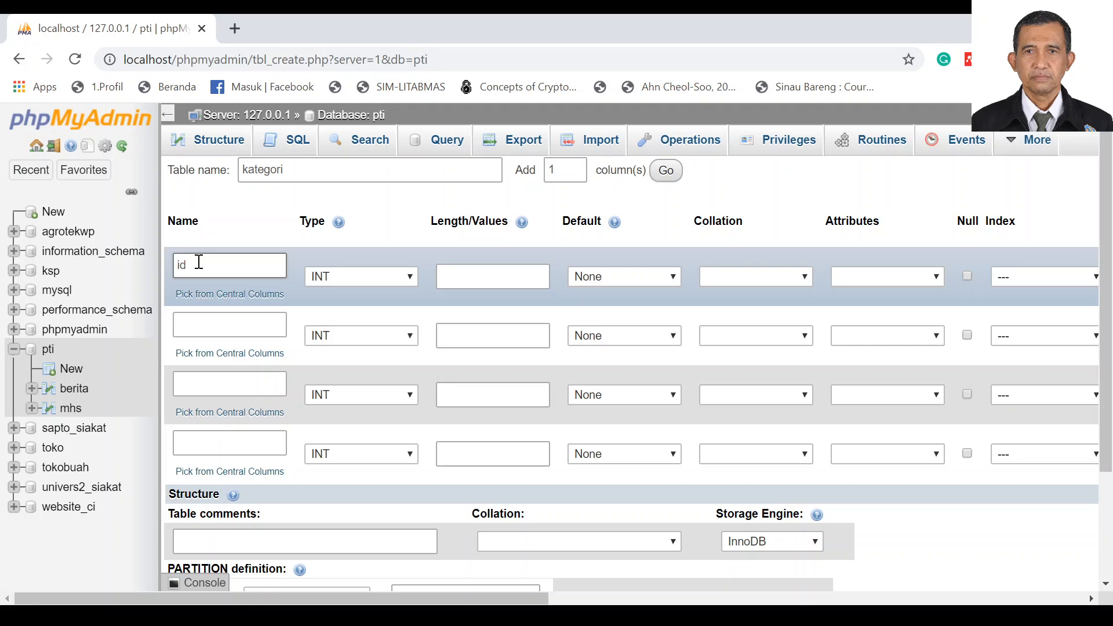
pyautogui.write('_kategori')
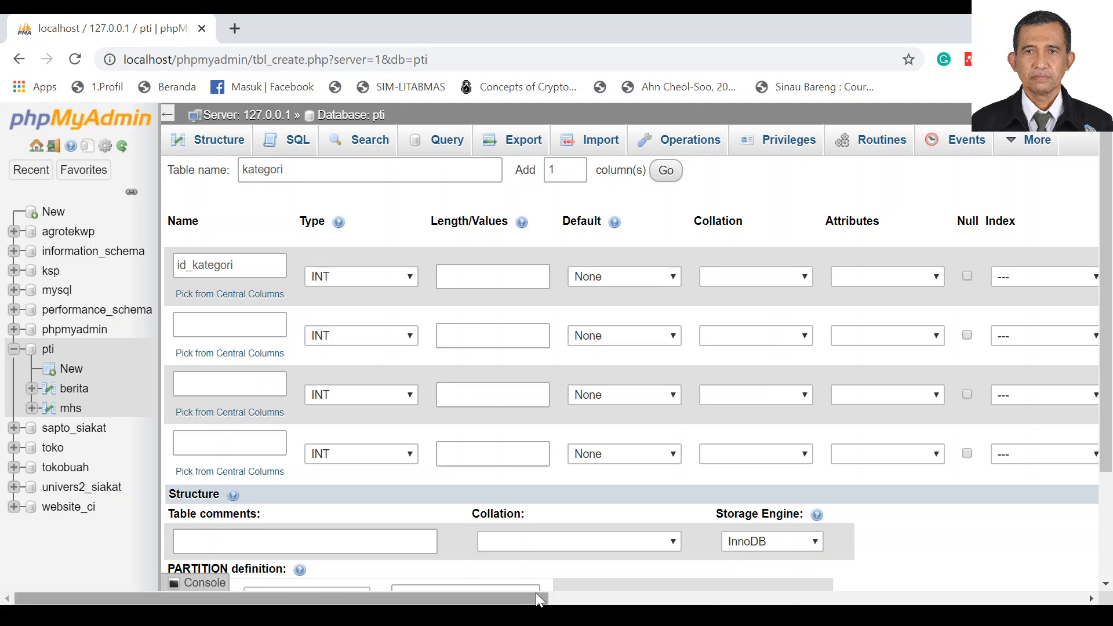
# - Make id_kategori the nullable, auto-incrementing PRIMARY key of the new table
pyautogui.moveTo(536, 594); pyautogui.dragTo(656, 594)
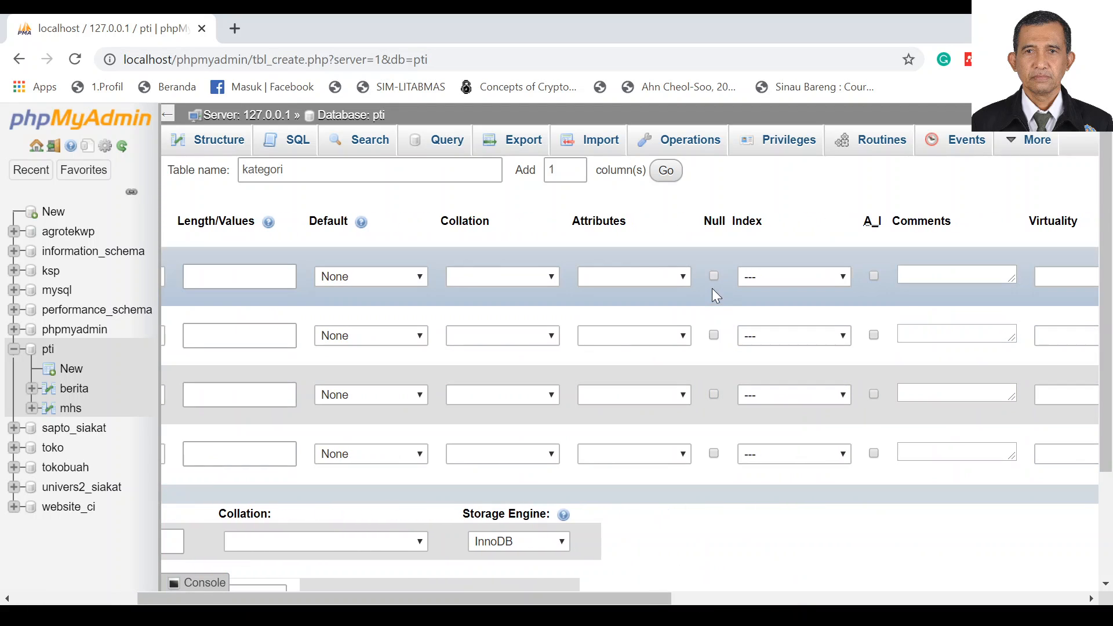
pyautogui.click(714, 277)
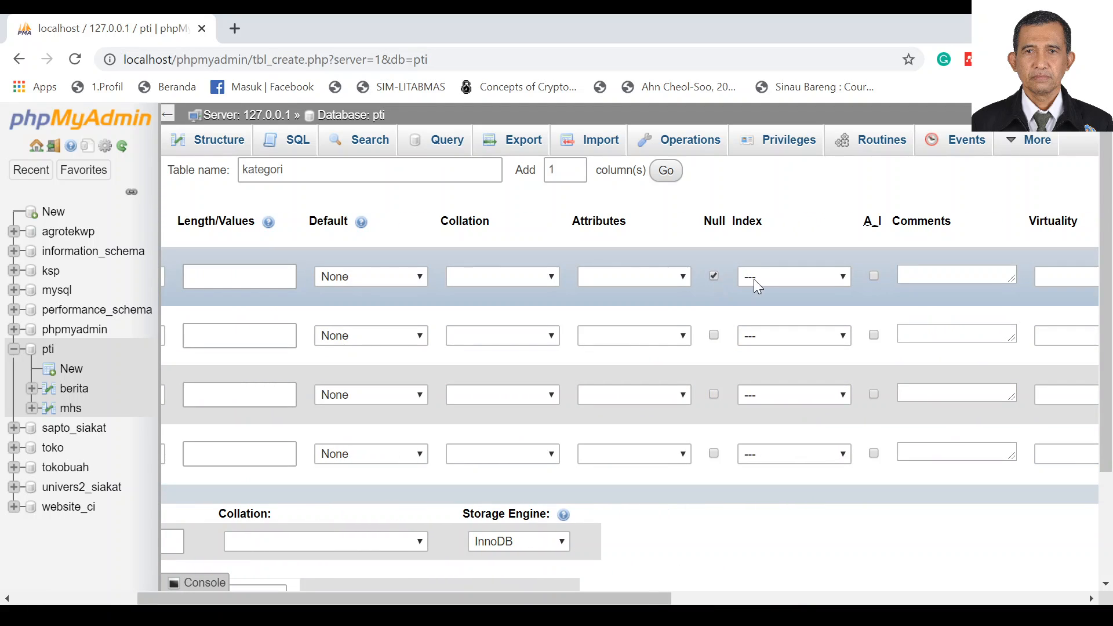
pyautogui.click(766, 316)
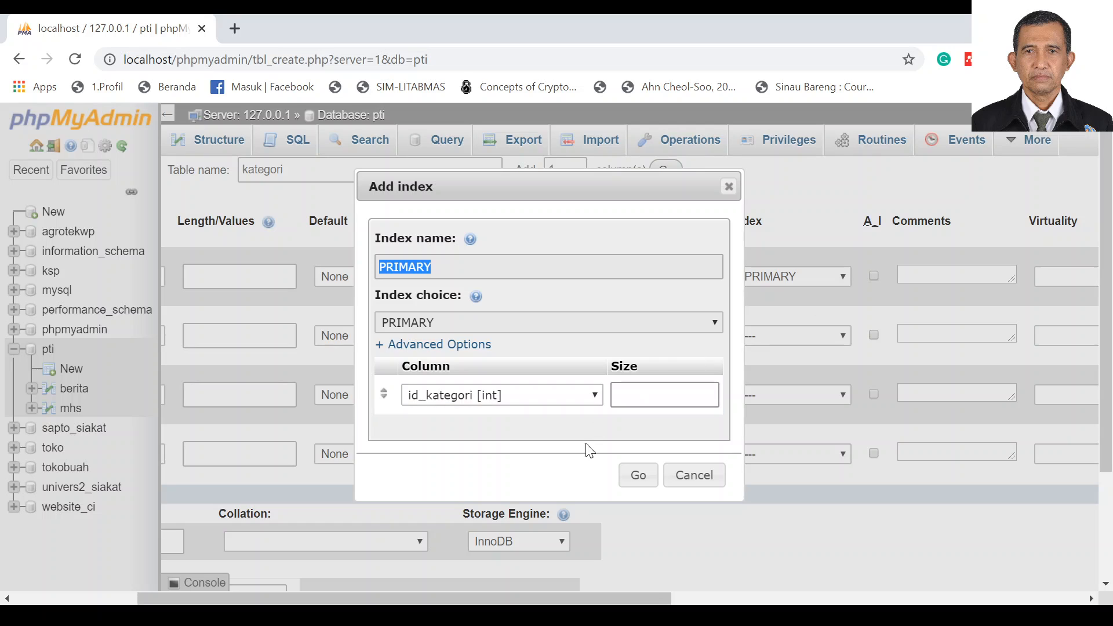
pyautogui.click(643, 478)
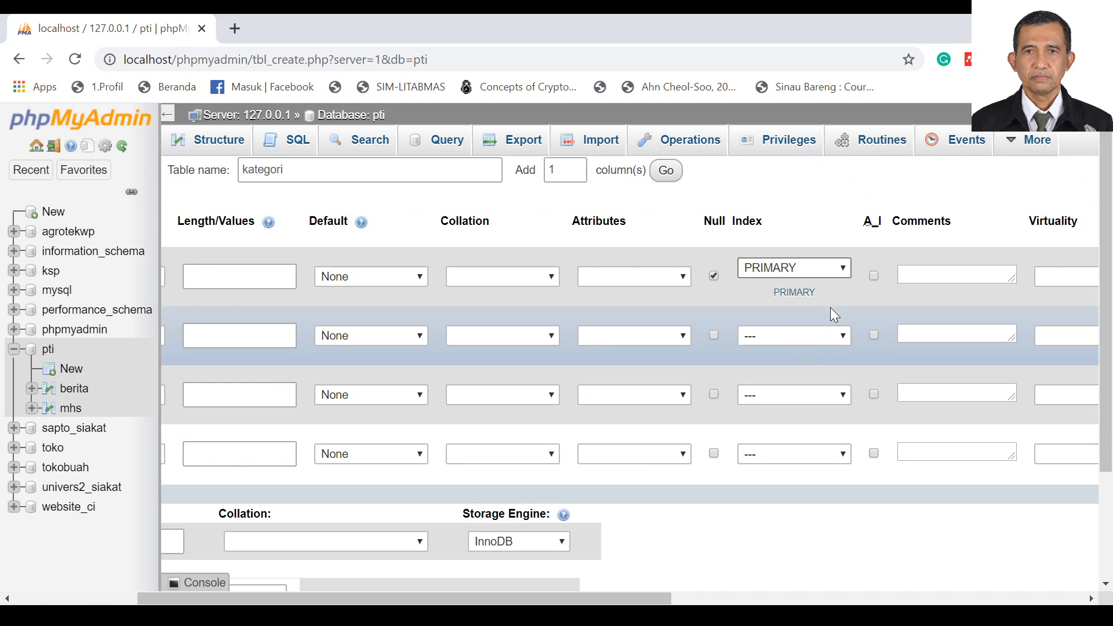
pyautogui.click(874, 276)
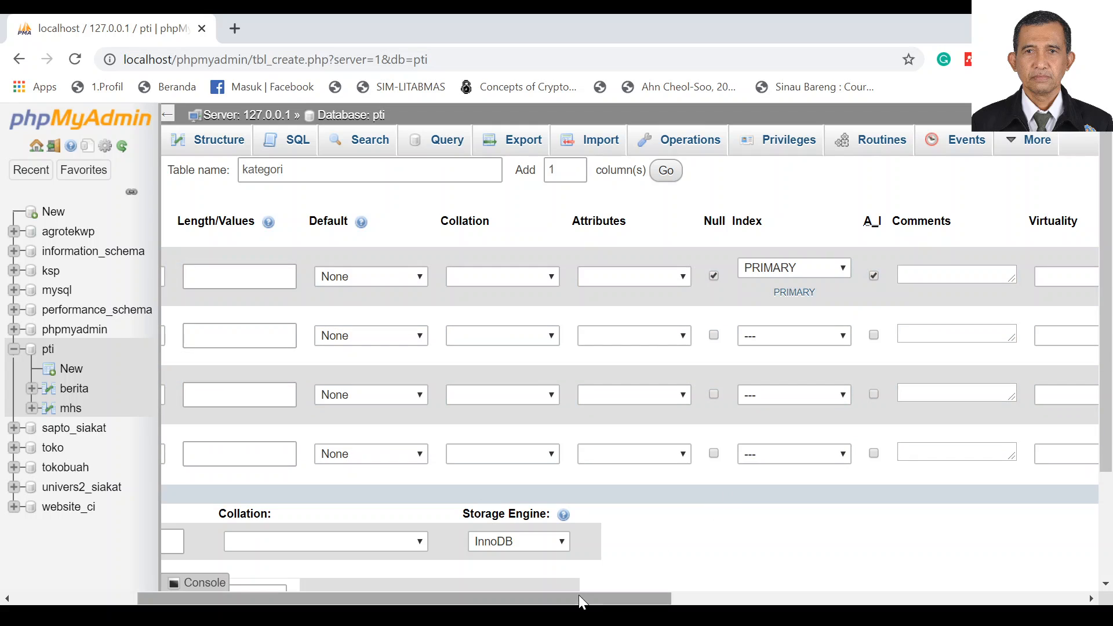
# - Define the second column as kategori with type VARCHAR and length 50
pyautogui.moveTo(580, 597); pyautogui.dragTo(360, 585)
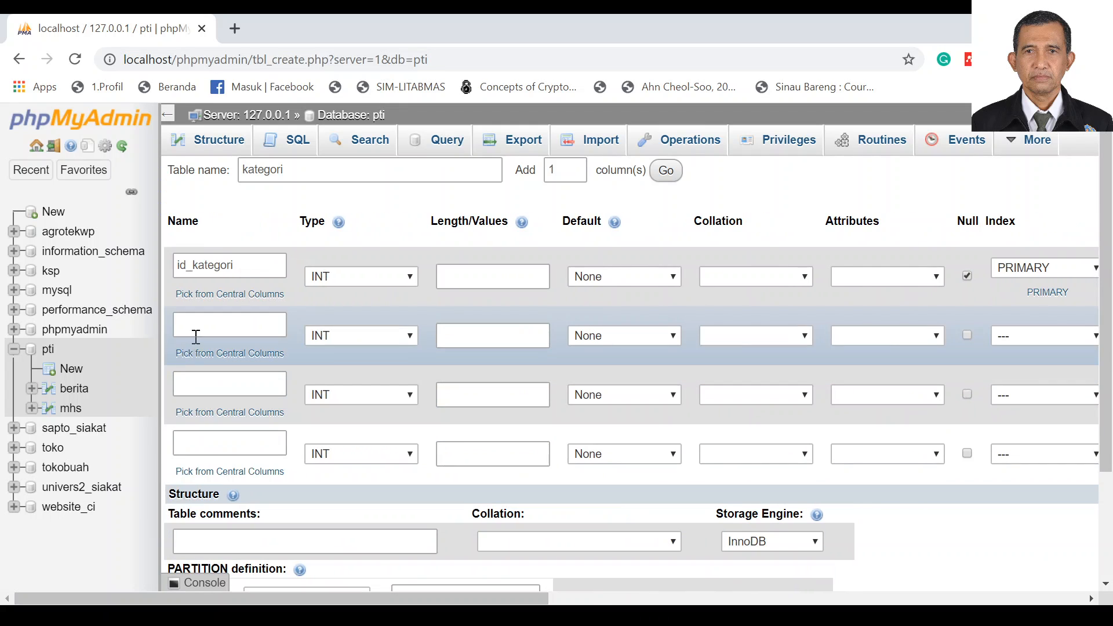
pyautogui.click(194, 334)
pyautogui.write('kategori')
pyautogui.press('Tab')
pyautogui.press('v')
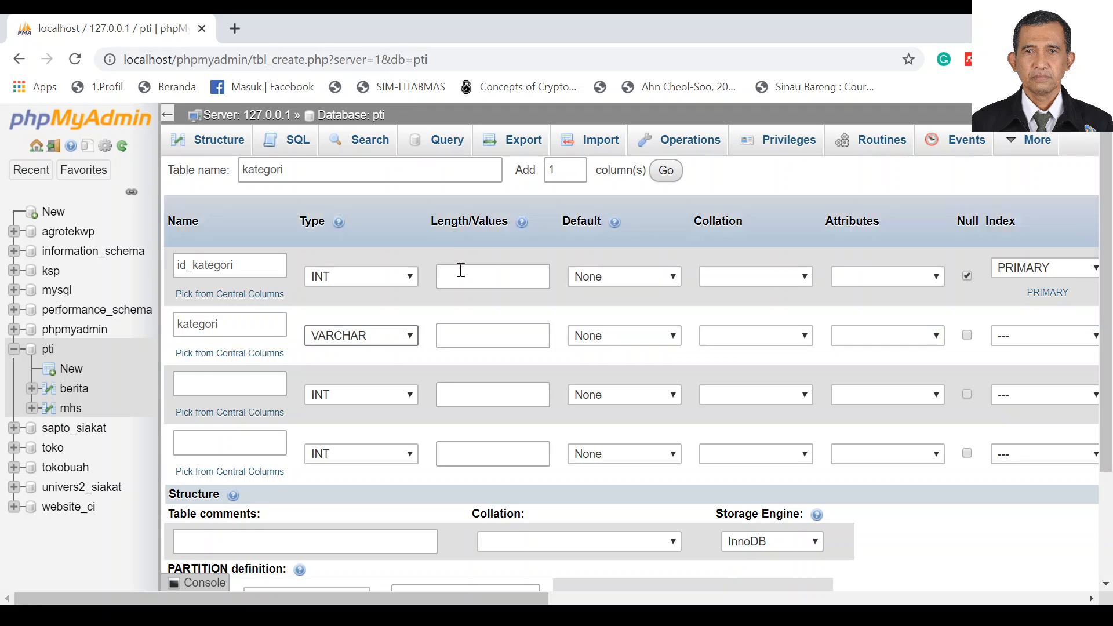
pyautogui.click(459, 334)
pyautogui.write('50')
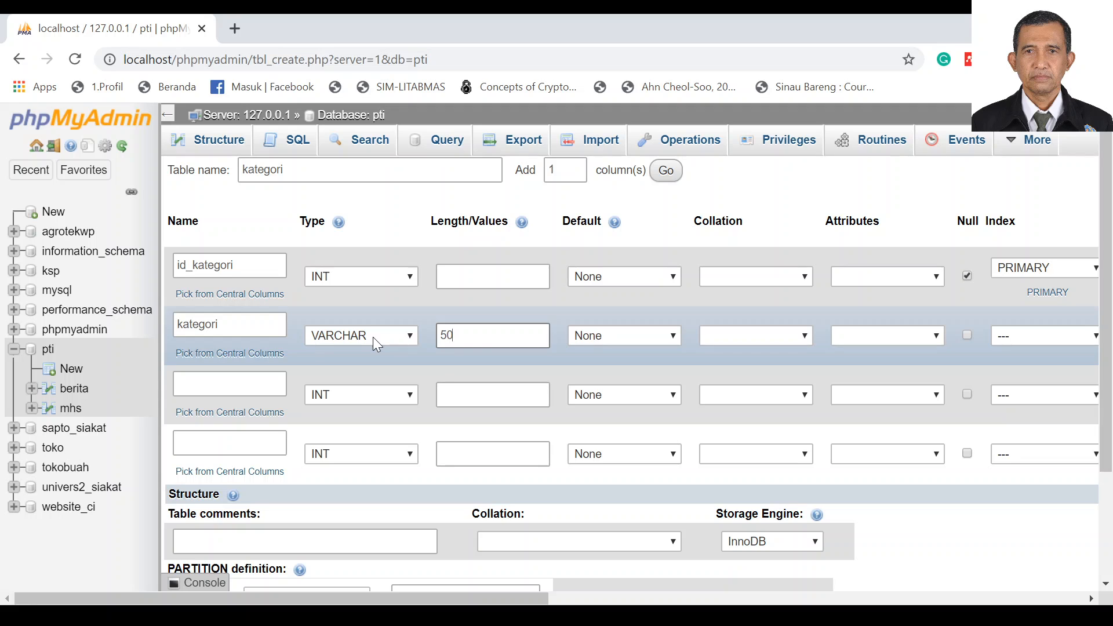
# - Enter the table comment "tabel kategori berita" and save the new kategori table
pyautogui.scroll(-2, 957, 537)
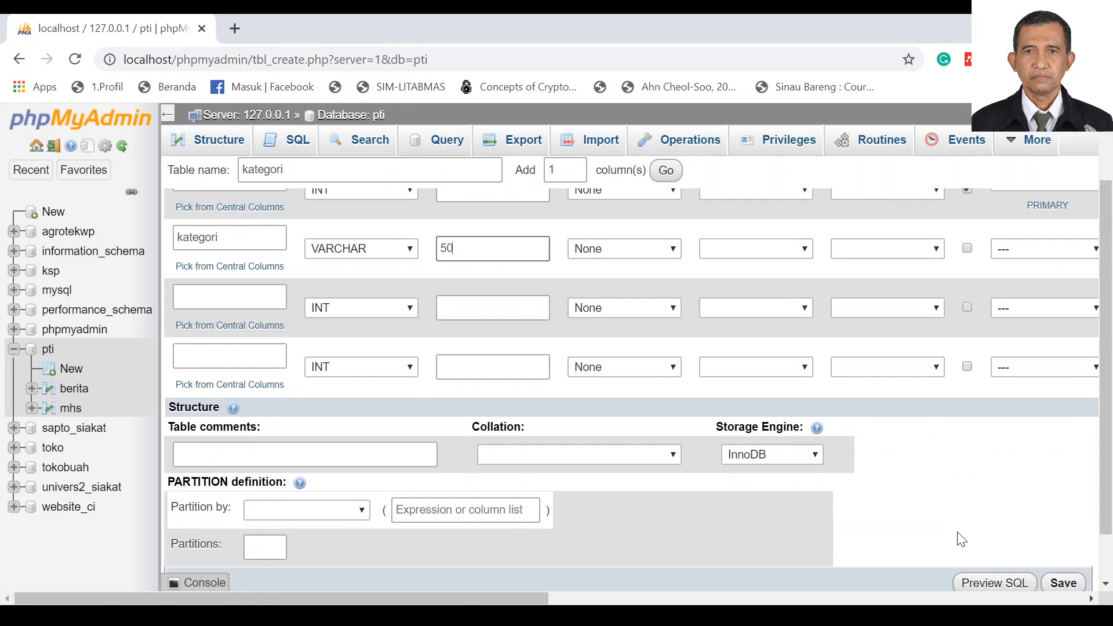
pyautogui.click(323, 450)
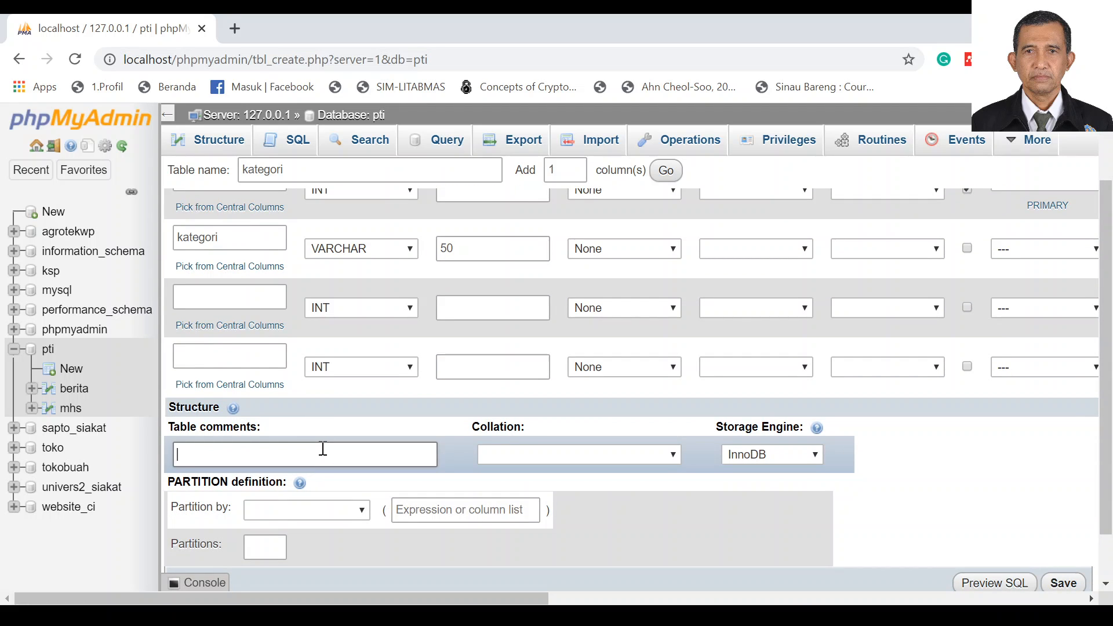
pyautogui.write('tabel kategori berita')
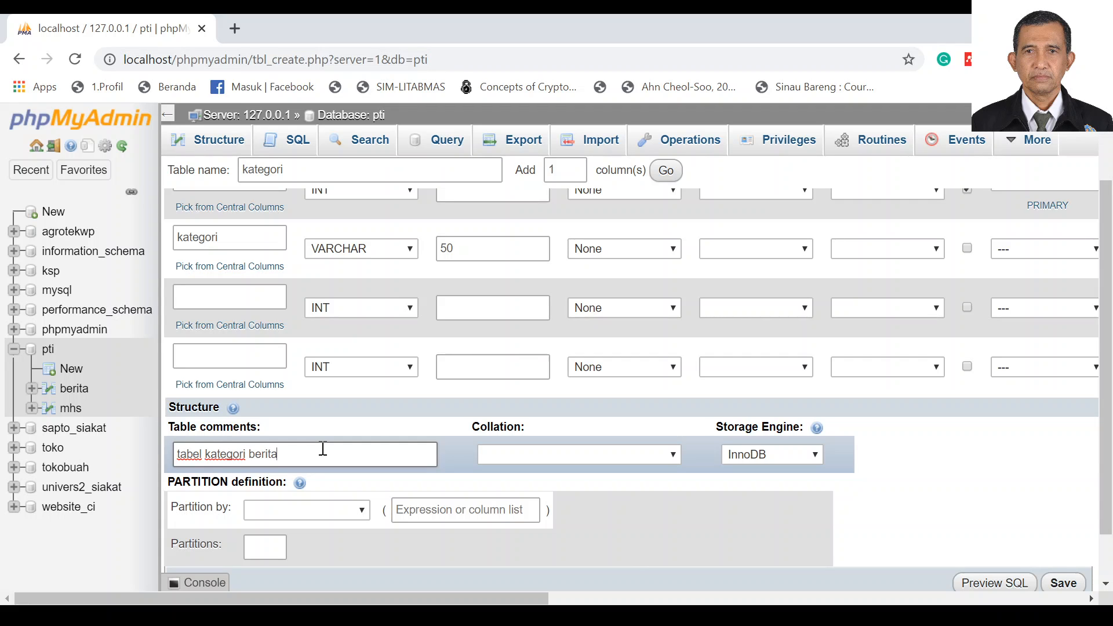
pyautogui.scroll(-1, 903, 444)
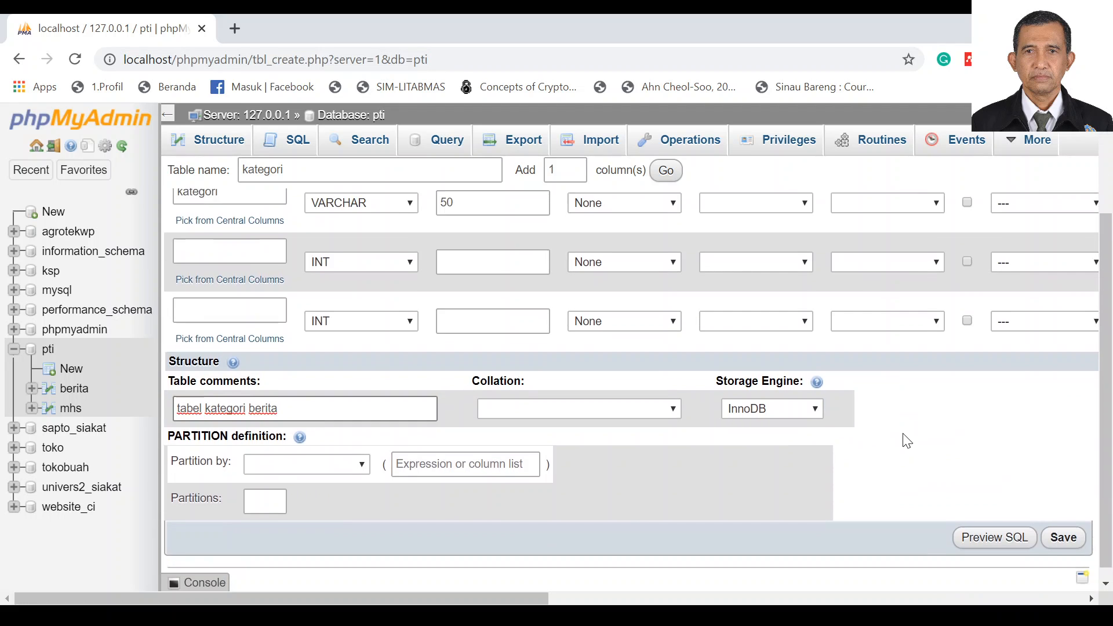
pyautogui.moveTo(462, 598); pyautogui.dragTo(602, 598)
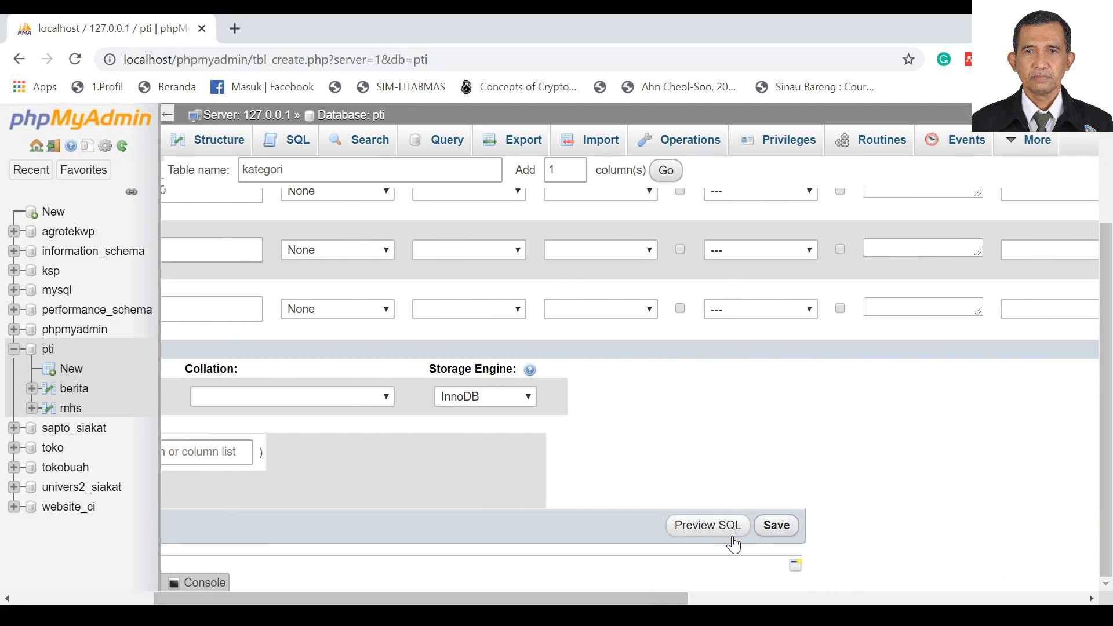
pyautogui.click(777, 525)
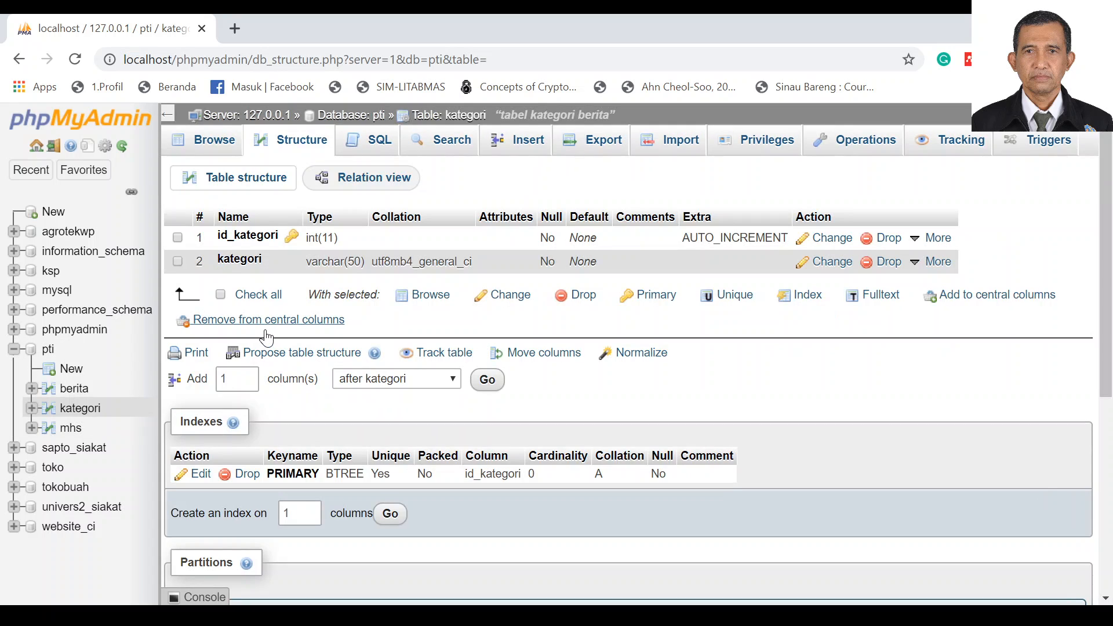
# - Add one INT column named id_kategori after id_mhs in the berita table and save it
pyautogui.click(74, 388)
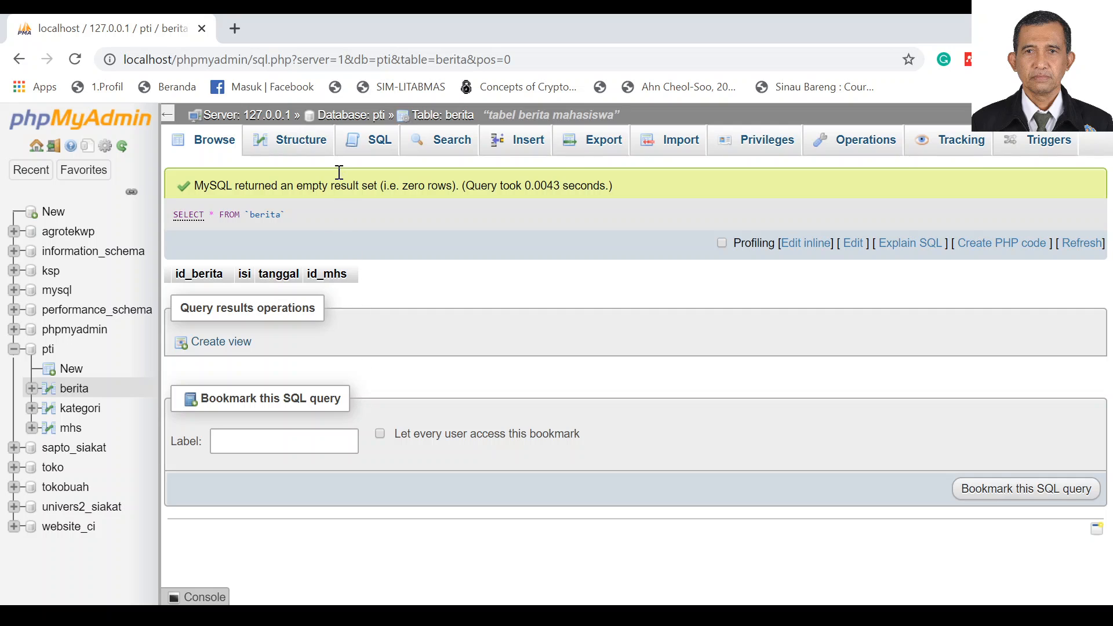
pyautogui.click(306, 141)
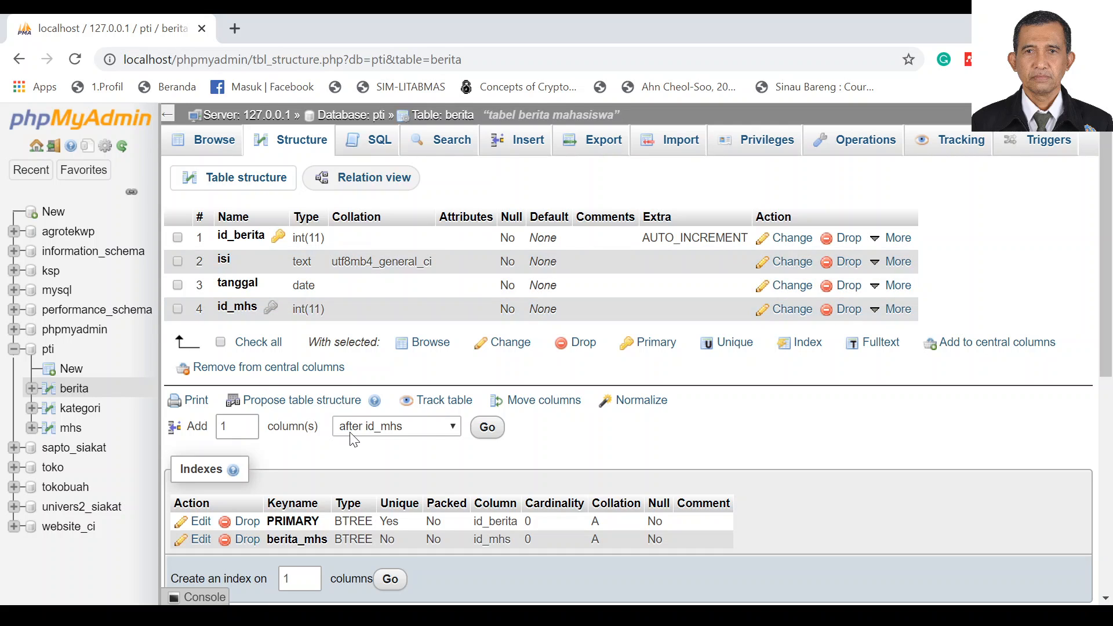
pyautogui.doubleClick(234, 425)
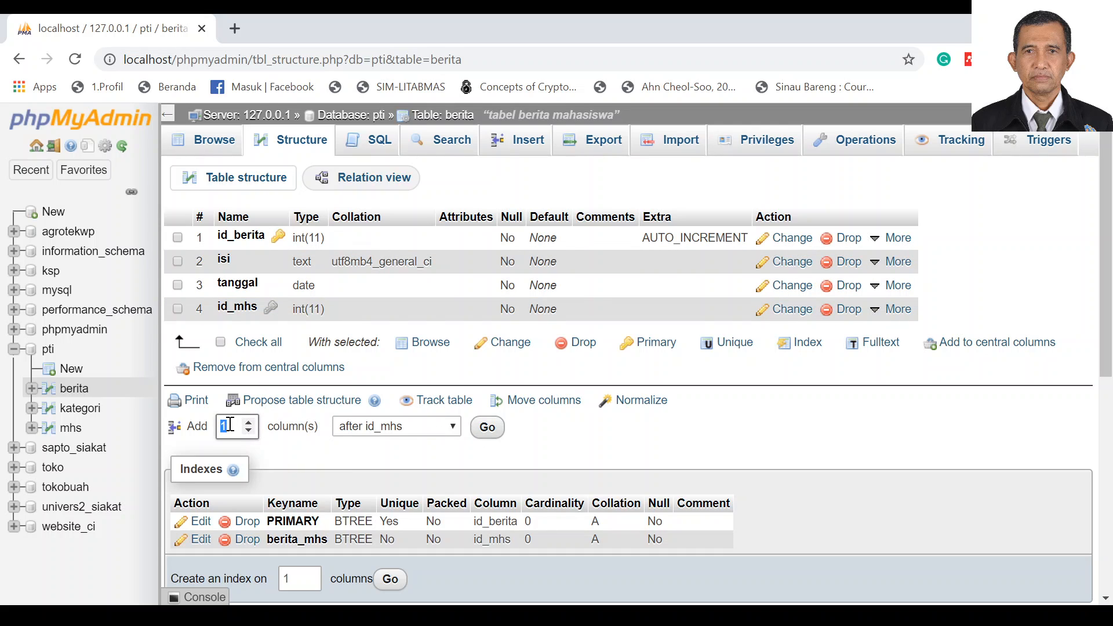
pyautogui.click(486, 429)
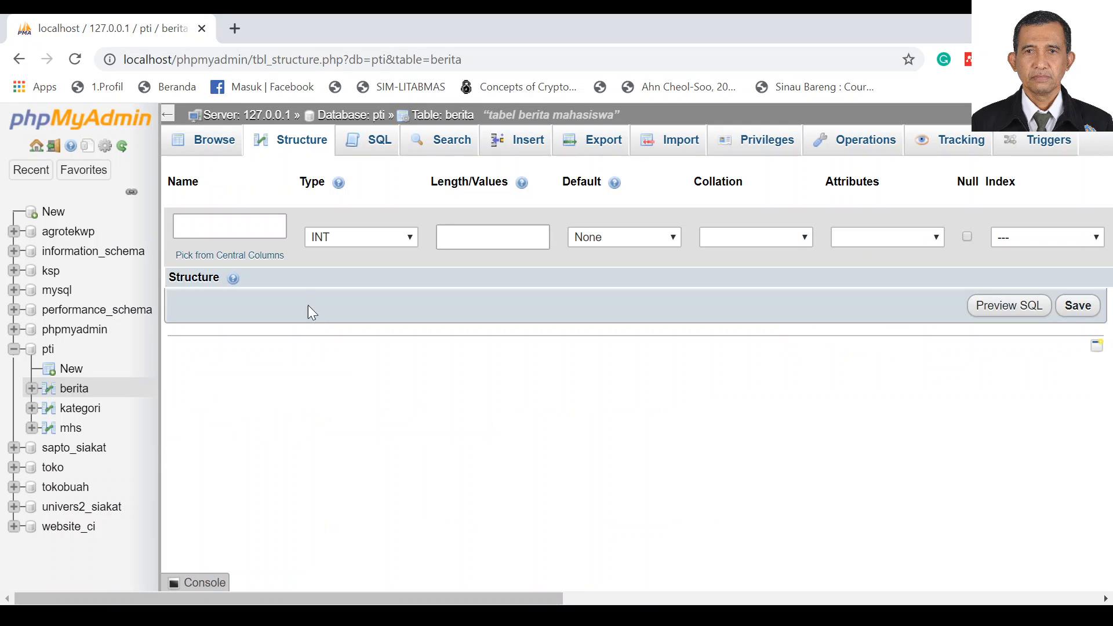
pyautogui.click(213, 224)
pyautogui.write('id')
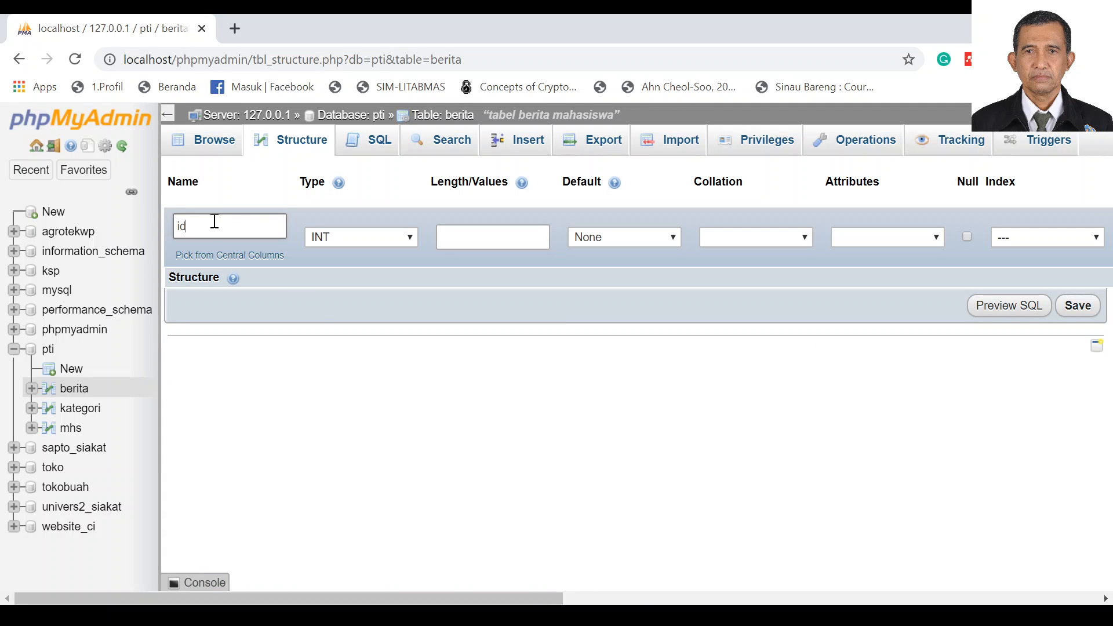
pyautogui.write('_kategori')
pyautogui.click(1078, 307)
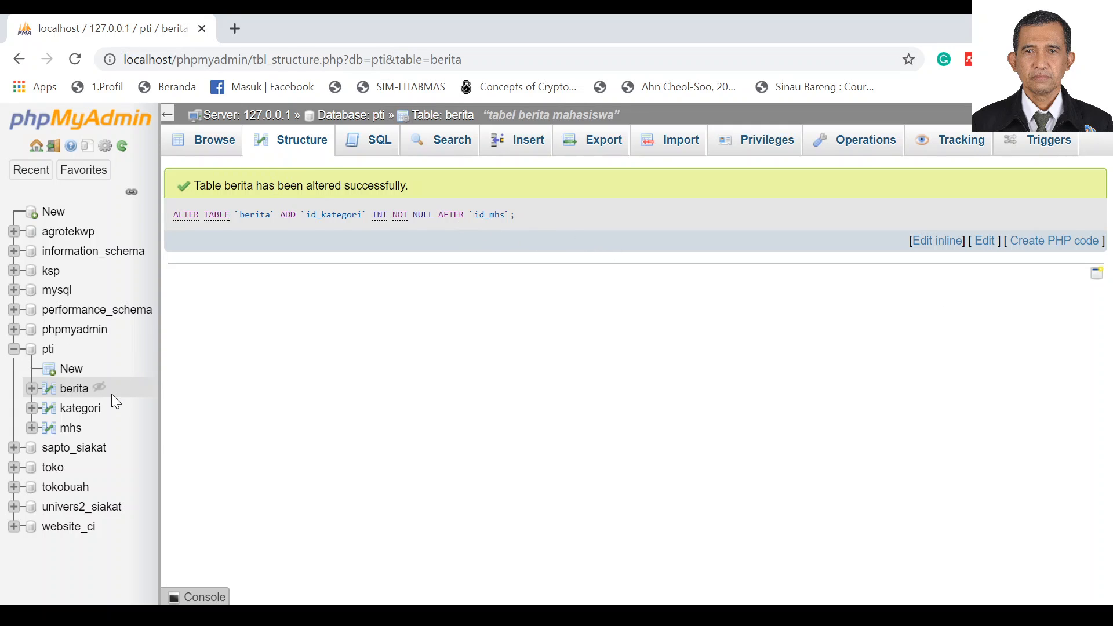
# - Open the relation settings of the berita table and name a new foreign key constraint berita_kategori
pyautogui.click(74, 388)
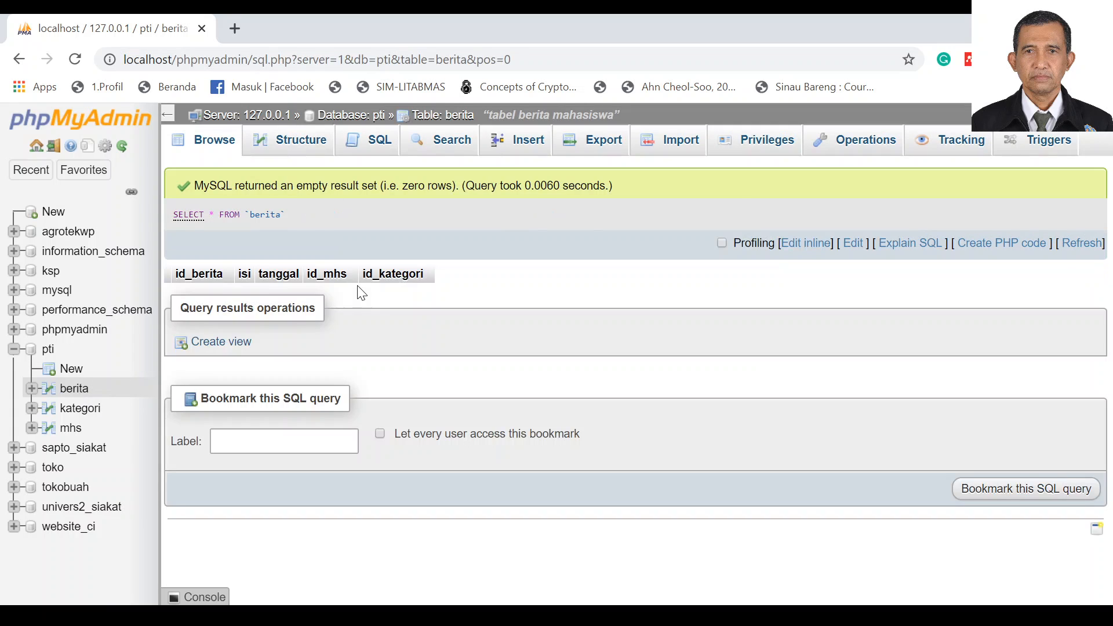
pyautogui.click(302, 153)
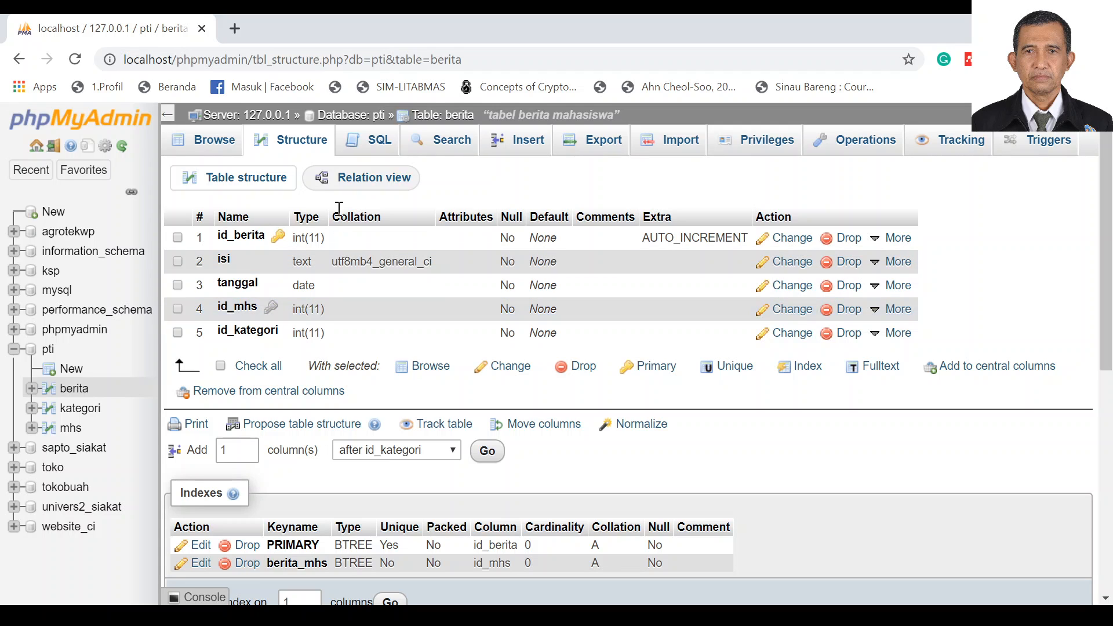
pyautogui.click(358, 187)
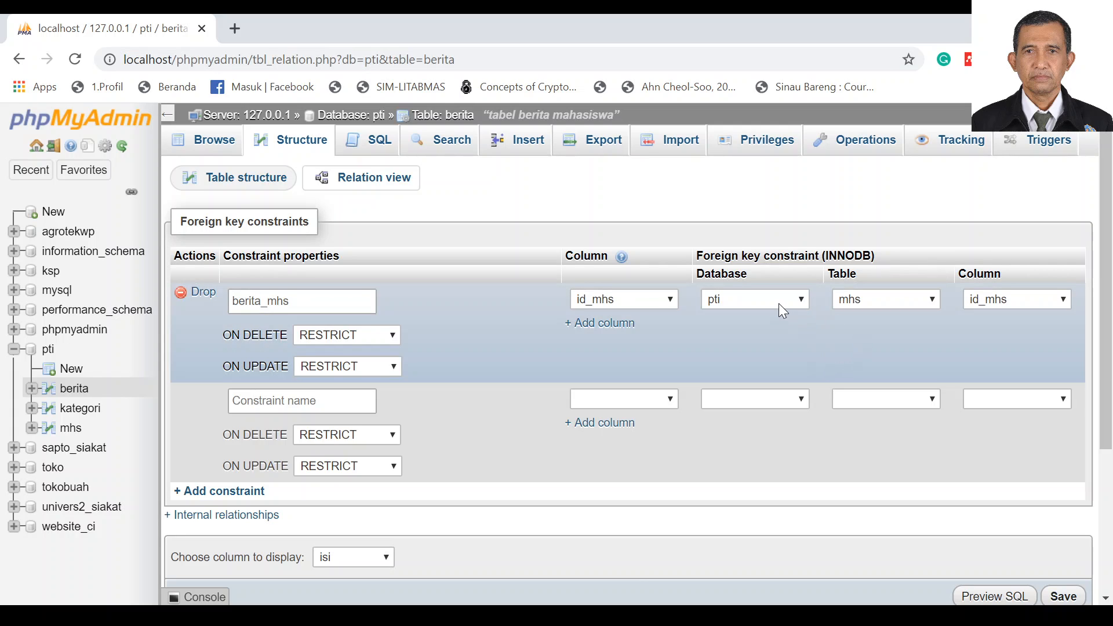
pyautogui.scroll(-2, 778, 304)
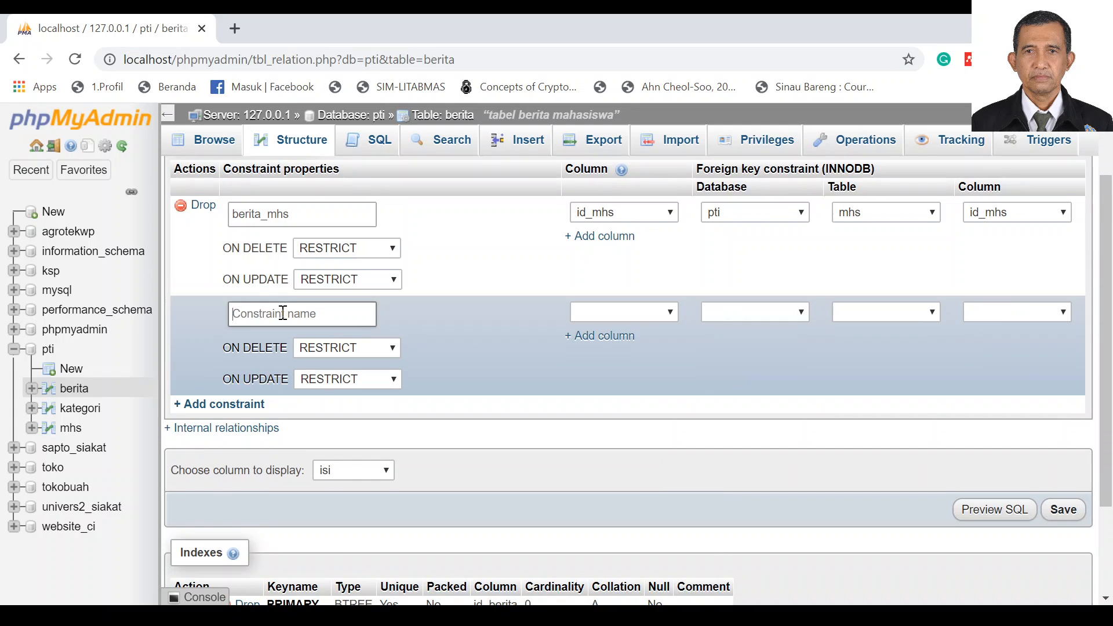
pyautogui.write('berita_kategori')
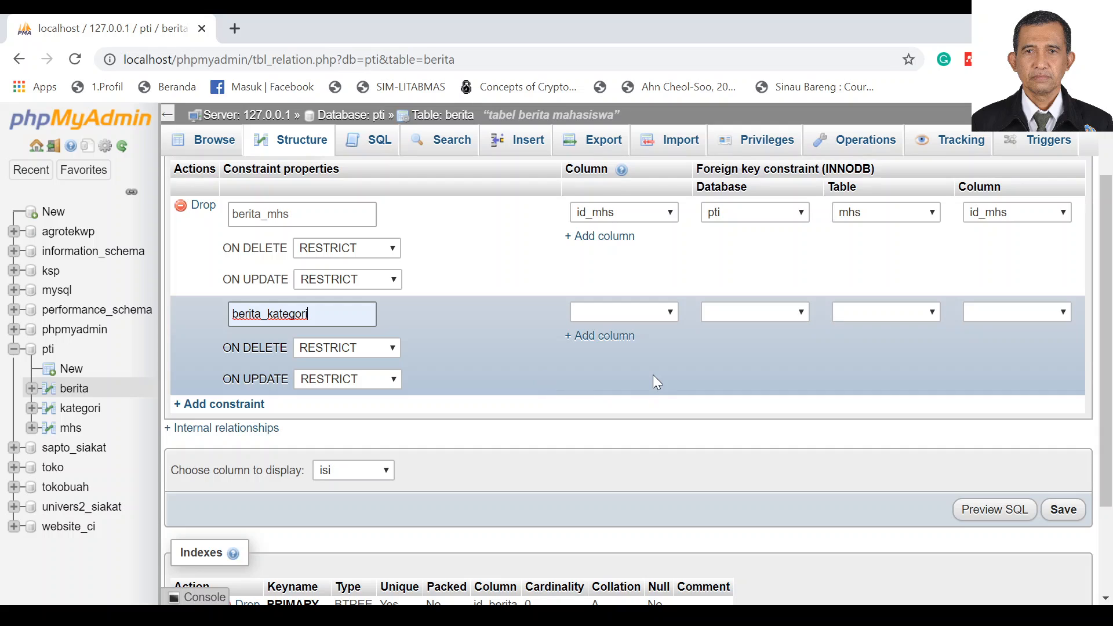
# - Link the berita_kategori constraint from id_kategori to the id_kategori column of the pti database's kategori table and save it
pyautogui.click(664, 314)
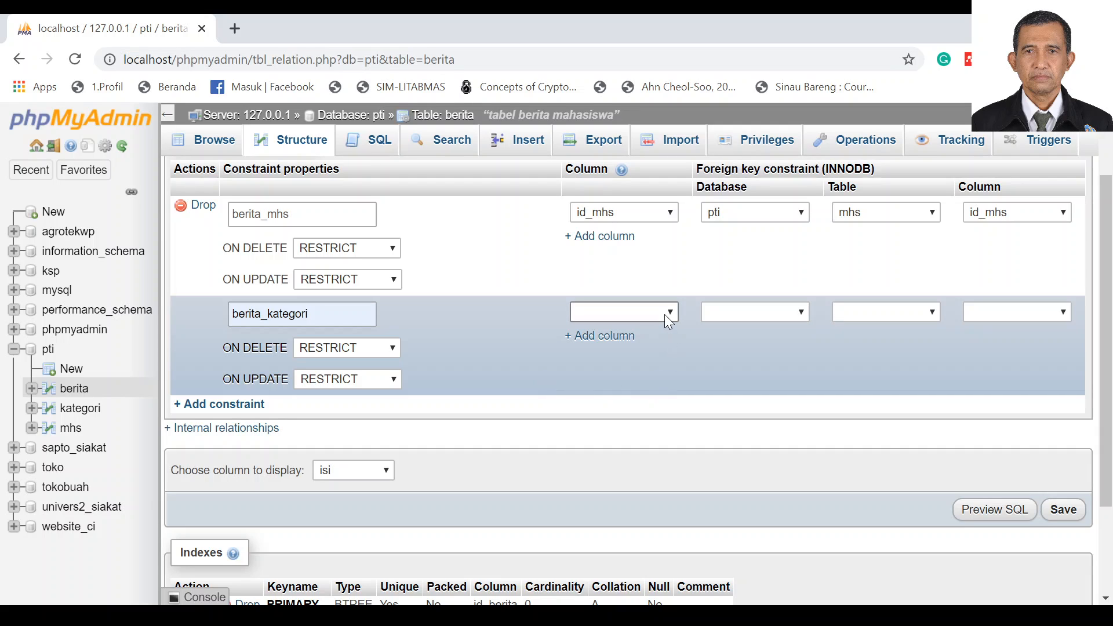
pyautogui.click(638, 356)
pyautogui.click(769, 312)
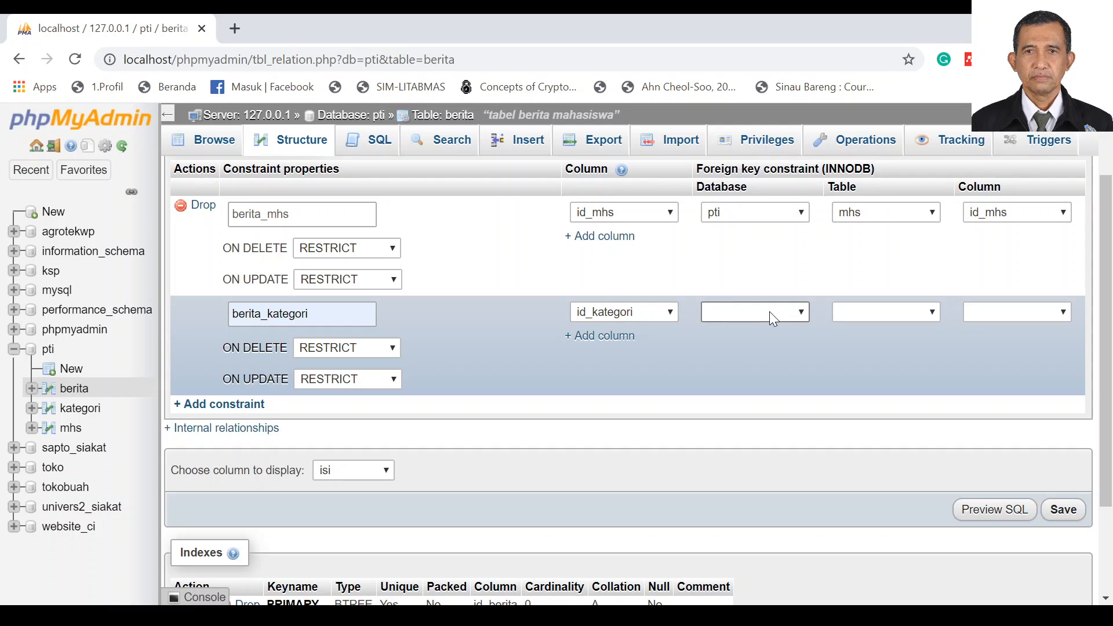
pyautogui.click(735, 434)
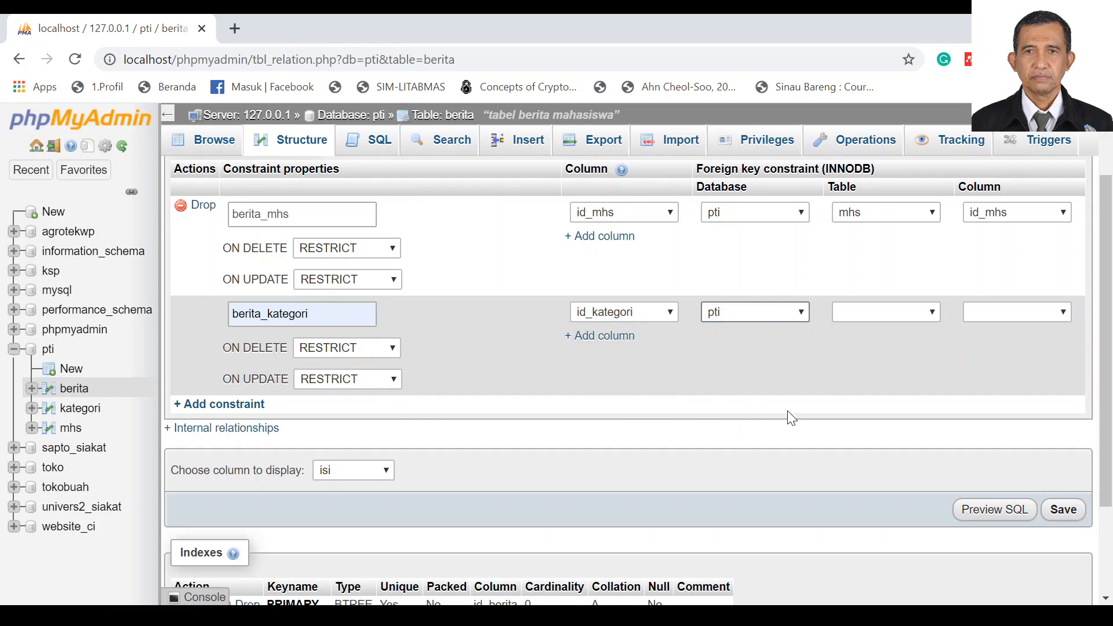
pyautogui.click(920, 312)
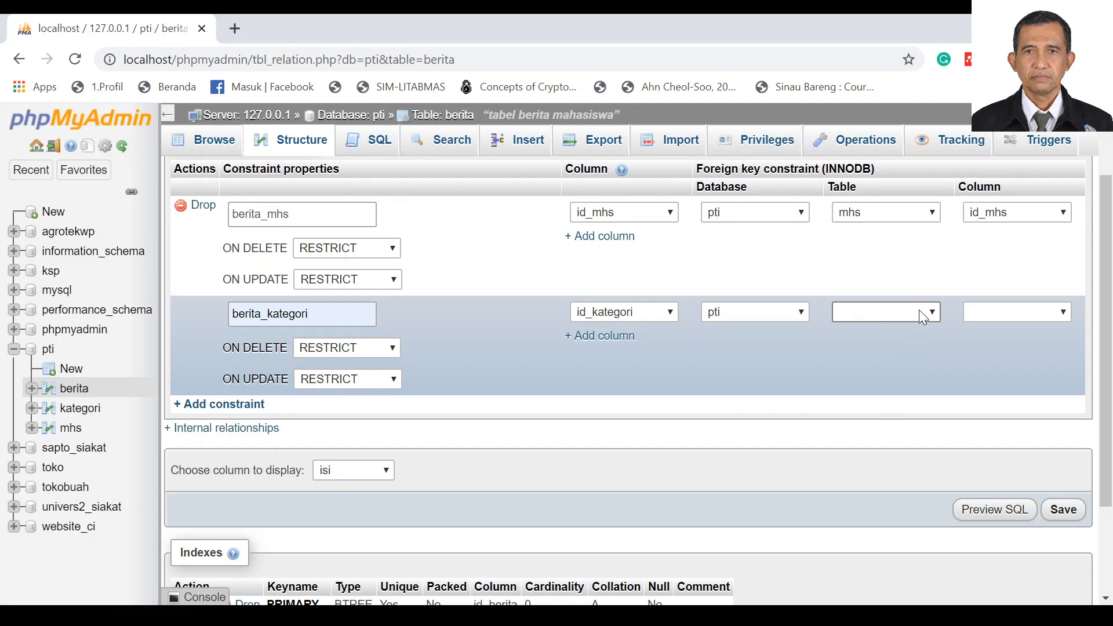
pyautogui.click(892, 354)
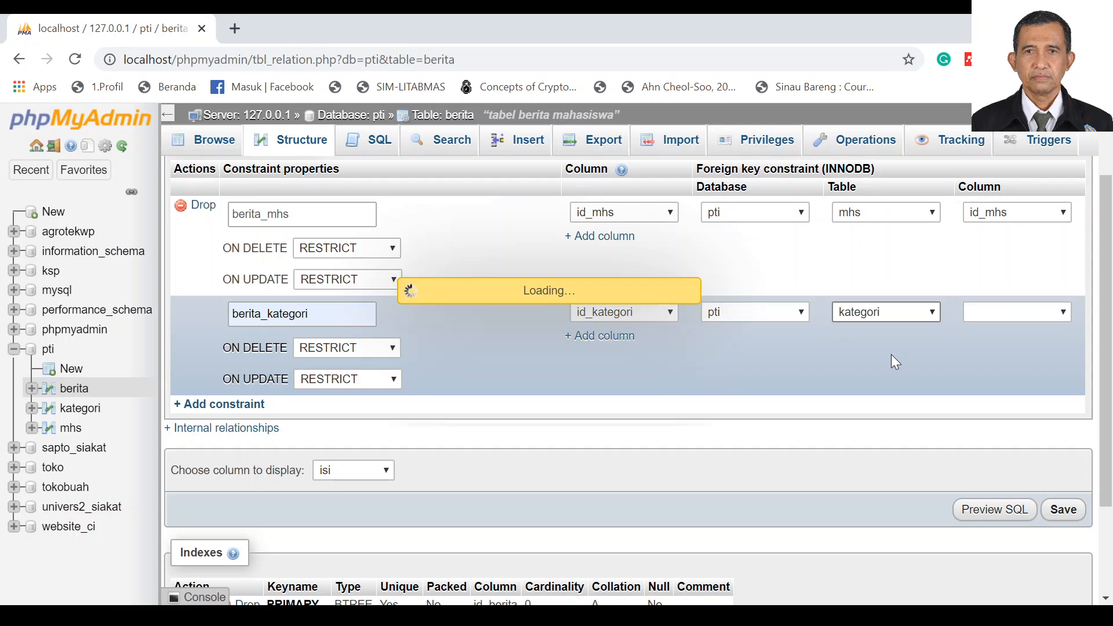
pyautogui.scroll(-2, 986, 391)
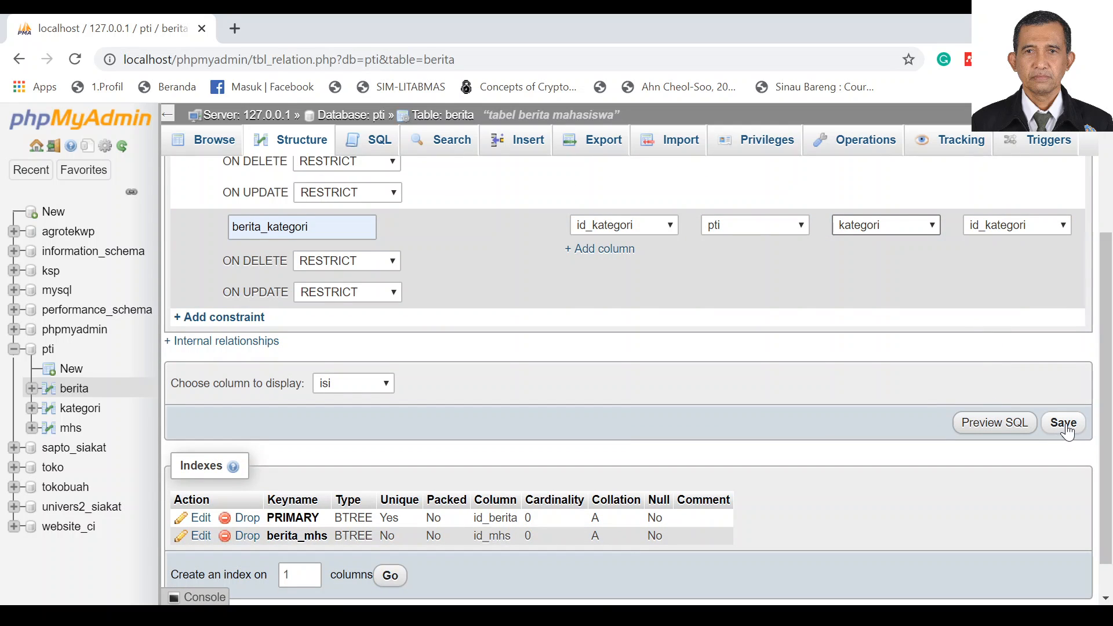
pyautogui.scroll(-1, 696, 432)
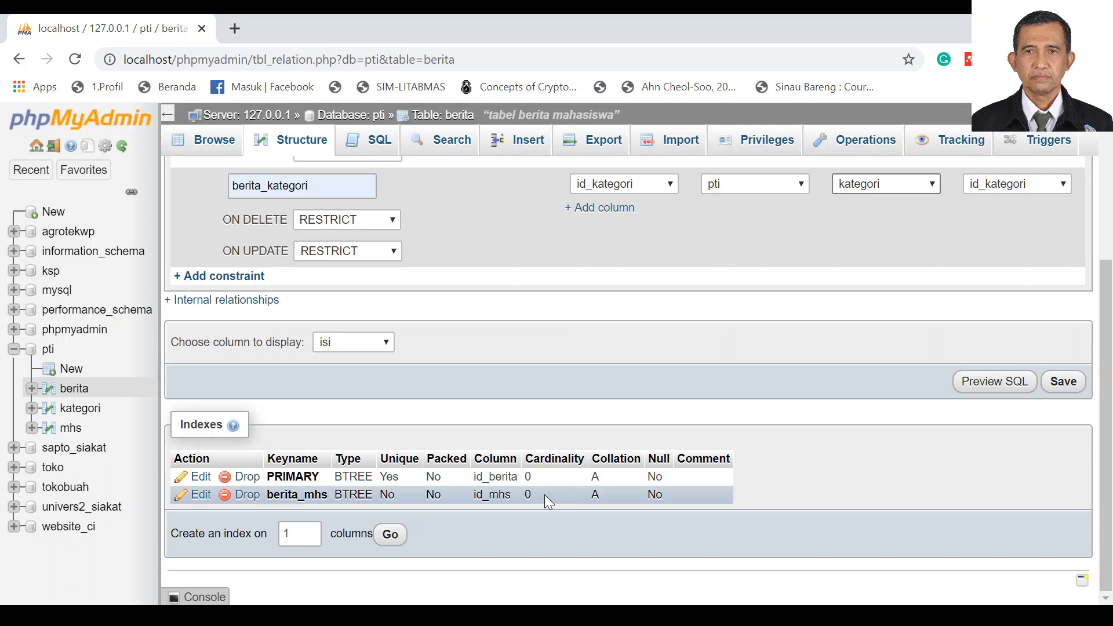
pyautogui.click(1061, 382)
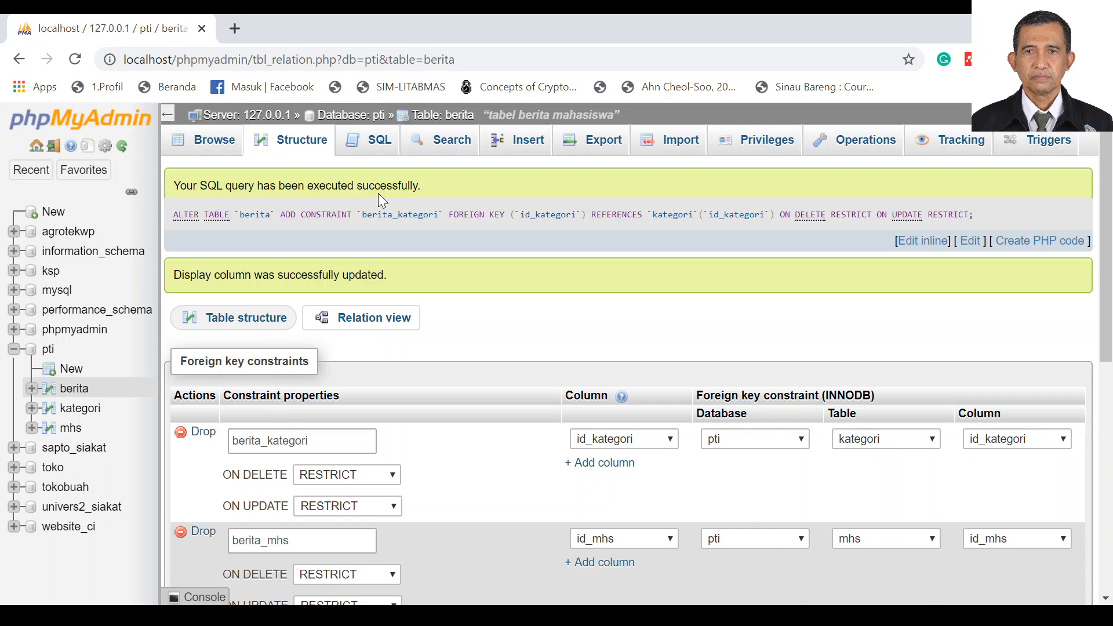
pyautogui.scroll(-3, 393, 325)
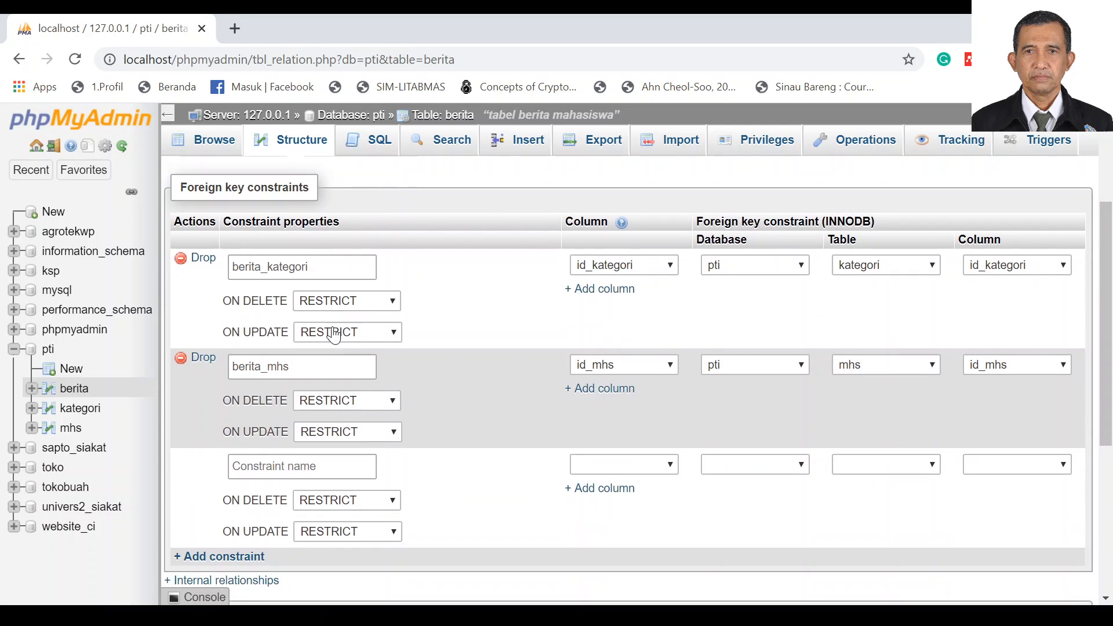
pyautogui.scroll(3, 393, 325)
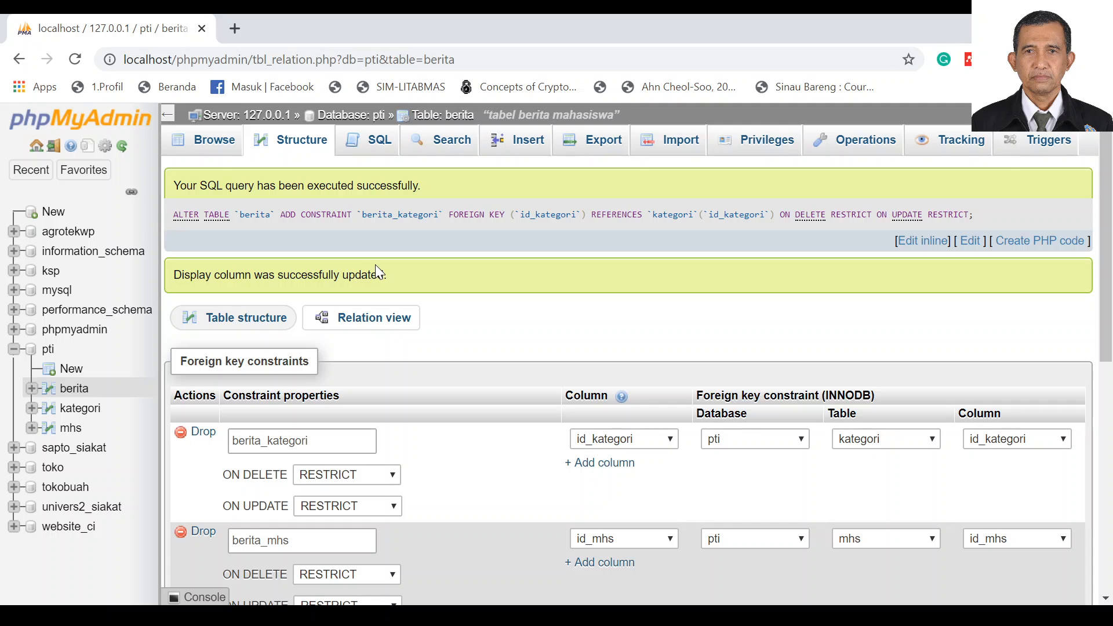
# - Open row insertion for the kategori table and enter "akademik" as the first row's kategori value
pyautogui.click(75, 389)
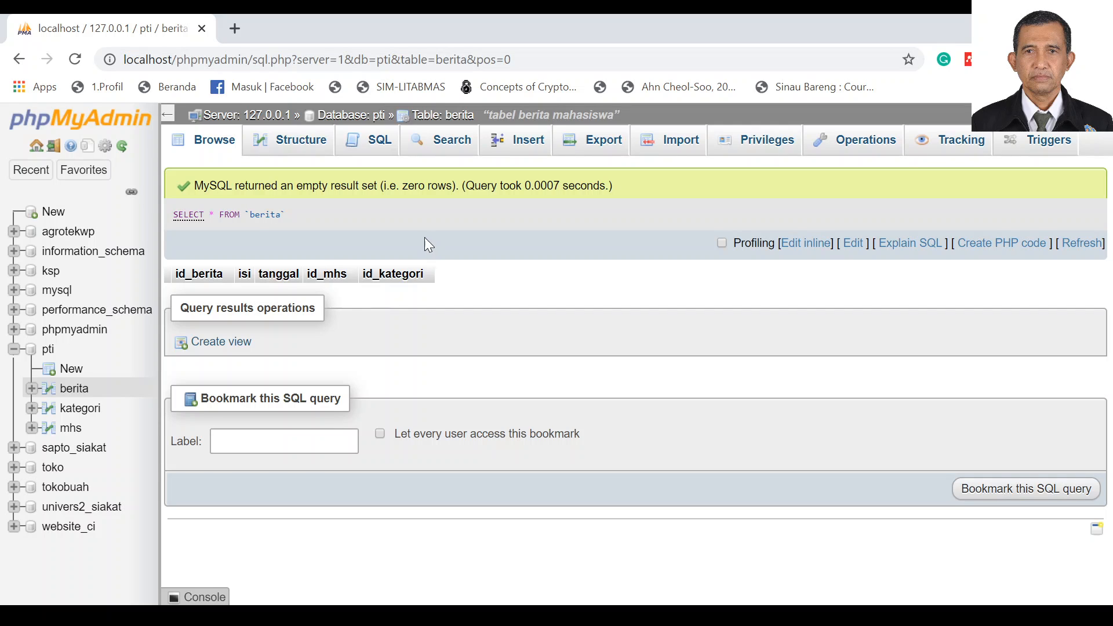
pyautogui.click(91, 411)
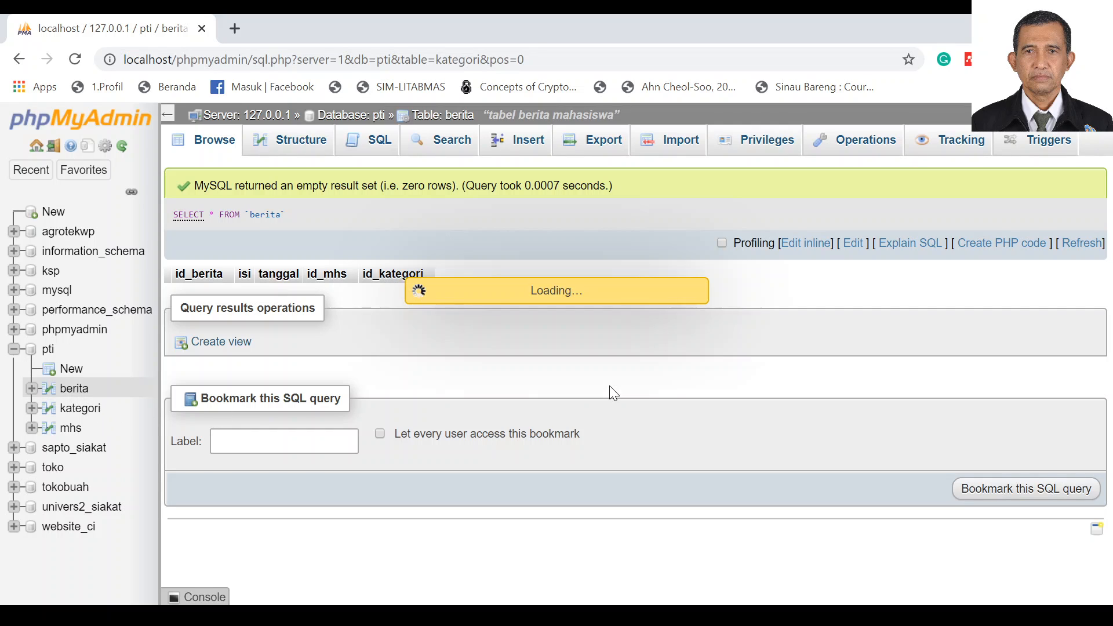
pyautogui.click(522, 139)
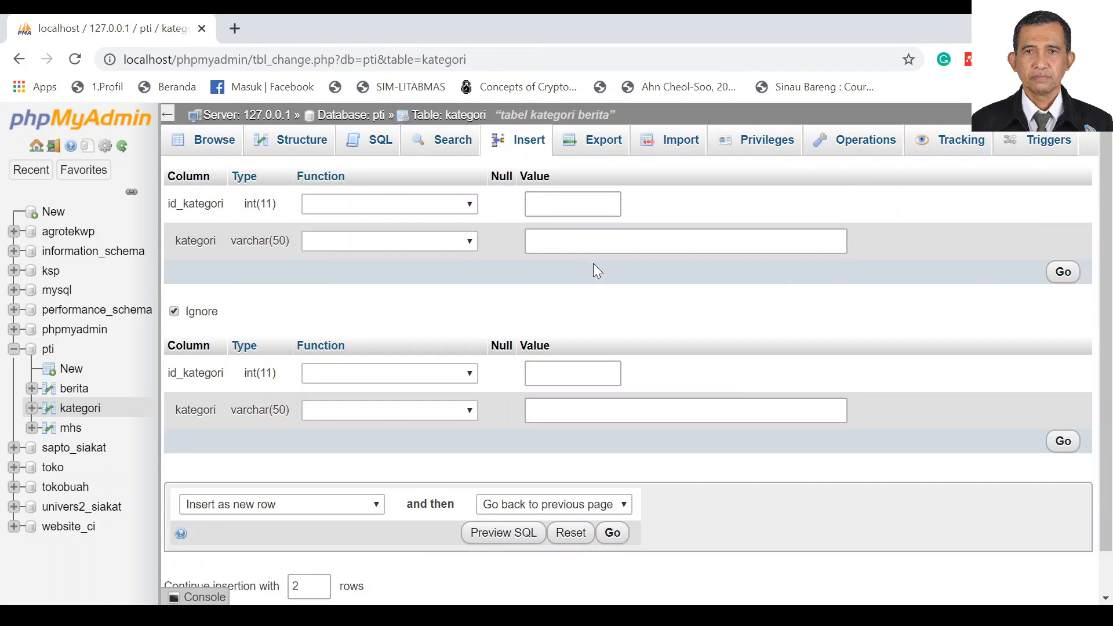
pyautogui.click(582, 240)
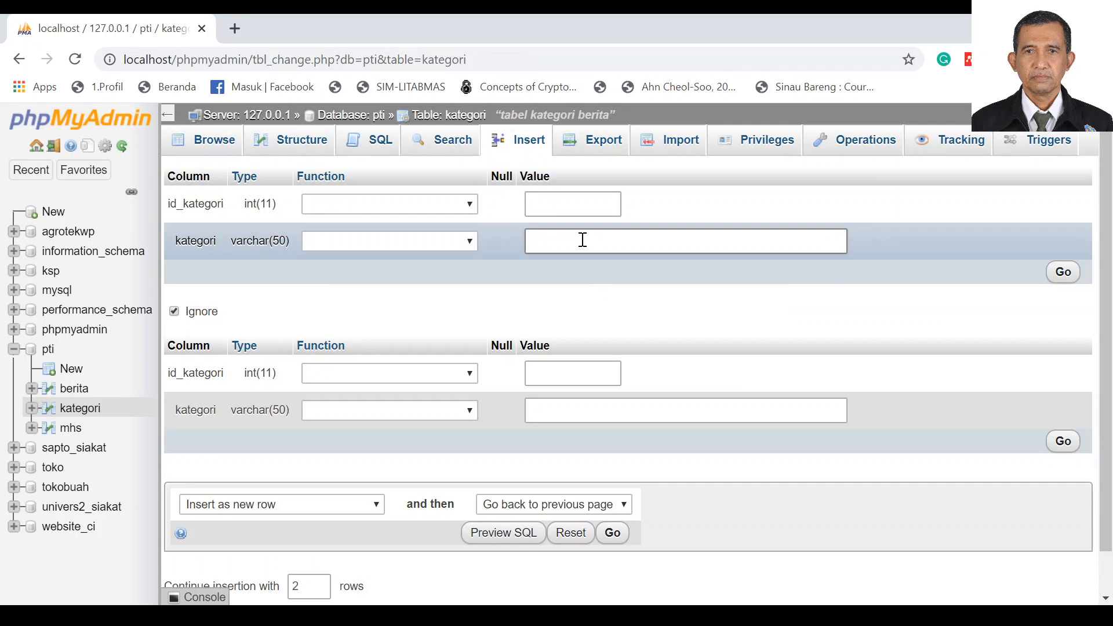
pyautogui.write('akademik')
# - Enter "olahraga" as the second row's kategori value, insert both rows and browse the kategori table
pyautogui.click(579, 410)
pyautogui.write('dlah')
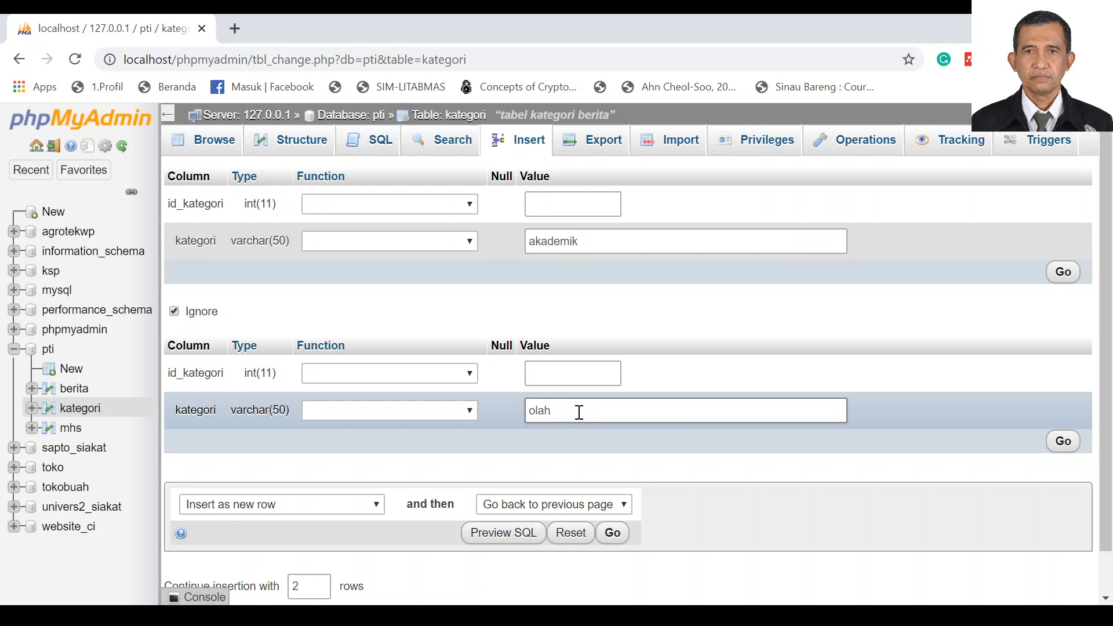
pyautogui.write('rafa')
pyautogui.press('BackSpace')
pyautogui.press('BackSpace')
pyautogui.write('ga')
pyautogui.click(1071, 444)
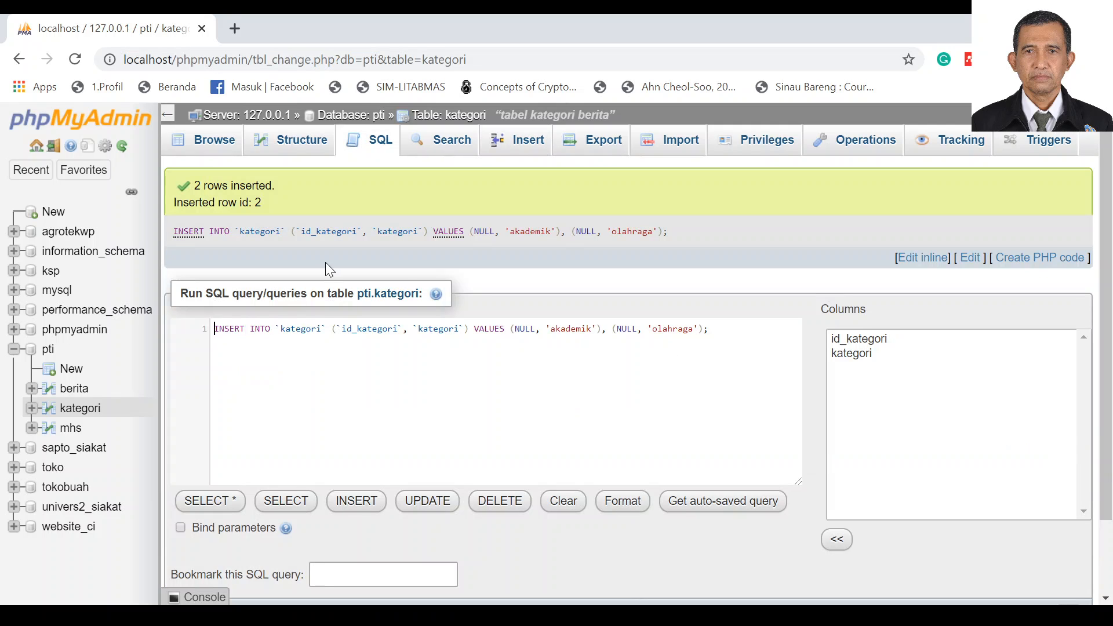
pyautogui.click(207, 141)
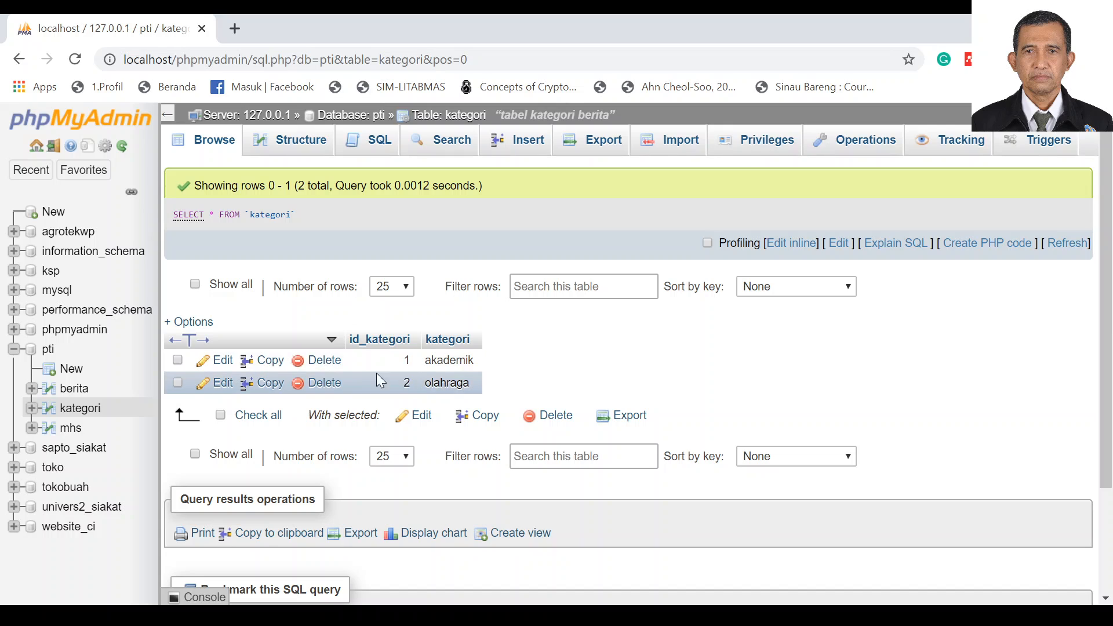
# - Open row insertion for the berita table and enter "update terkini Covid-19, yang sembuh mencapai 90 %, amin" as the first row's isi
pyautogui.click(72, 389)
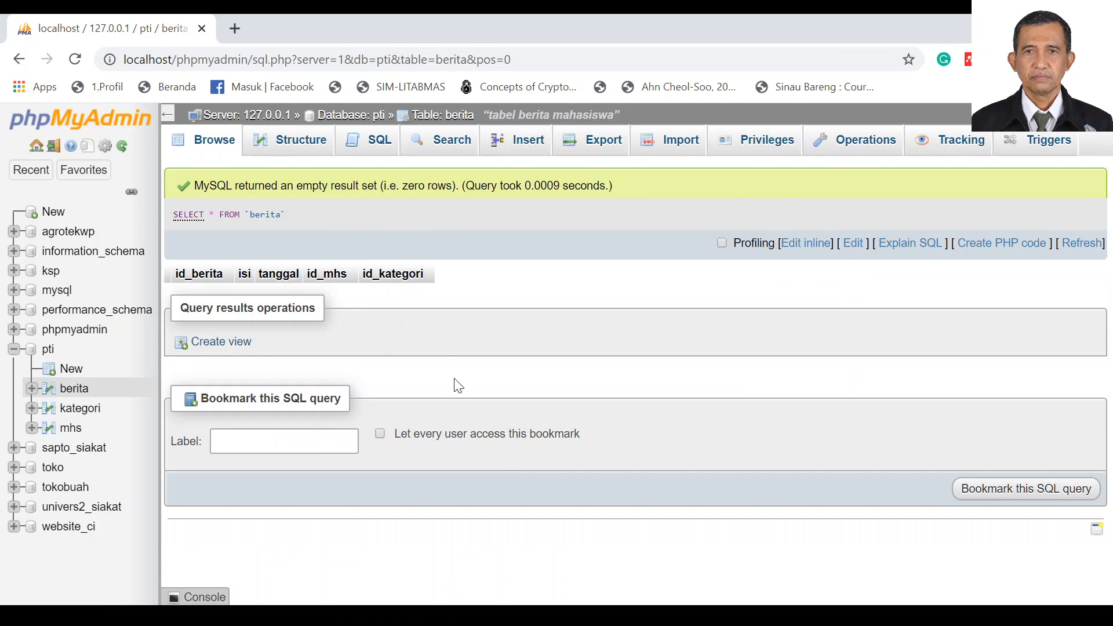
pyautogui.click(524, 154)
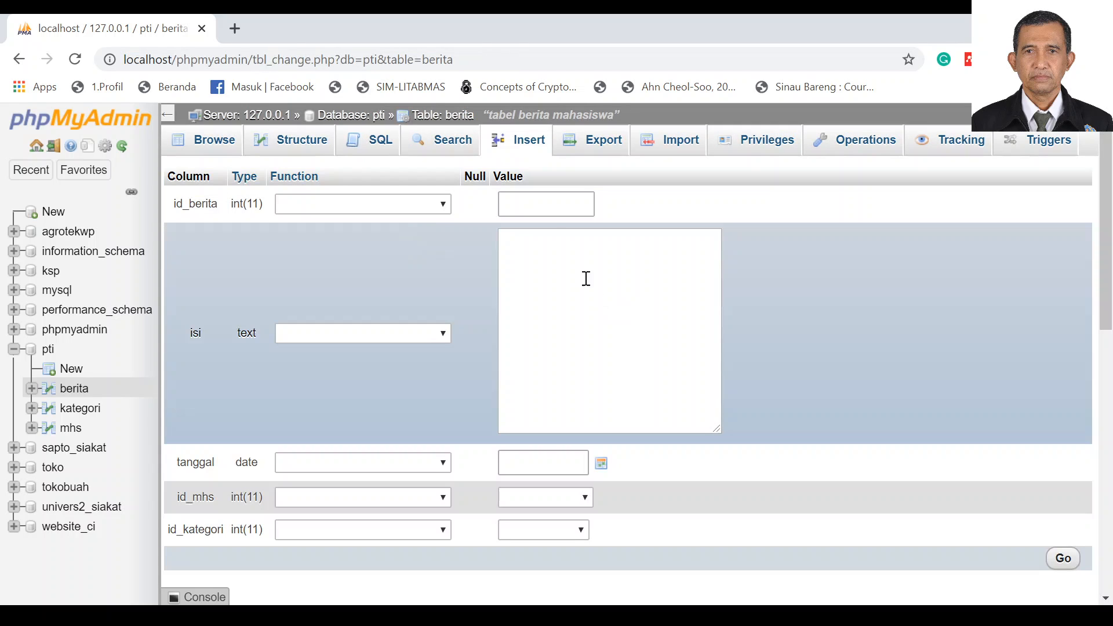
pyautogui.click(536, 253)
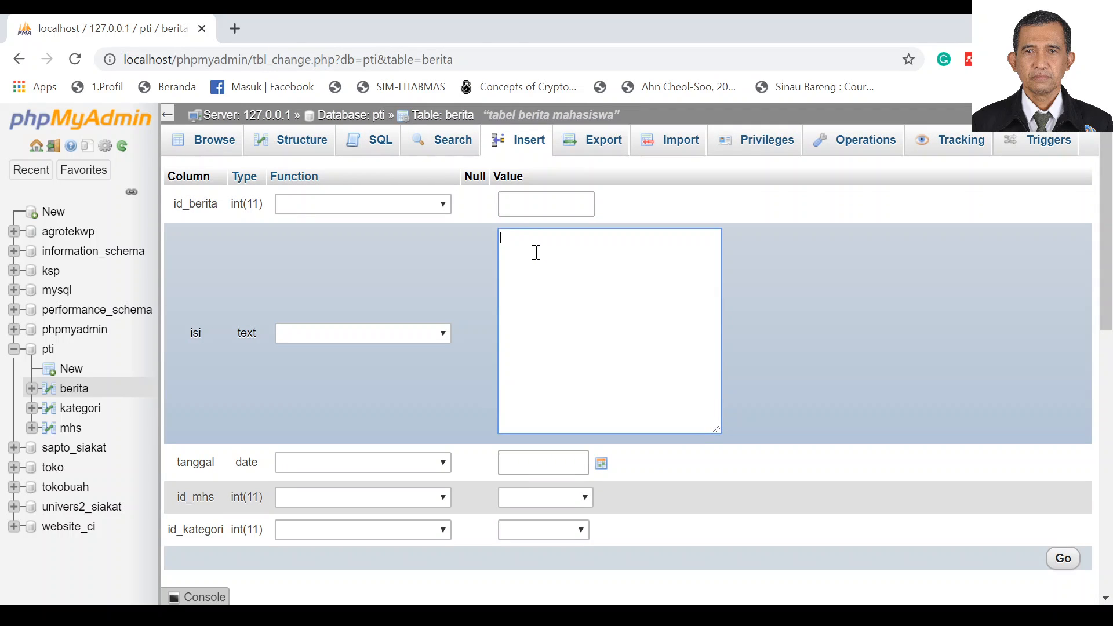
pyautogui.write('update terkini Covid-19, yang sembu')
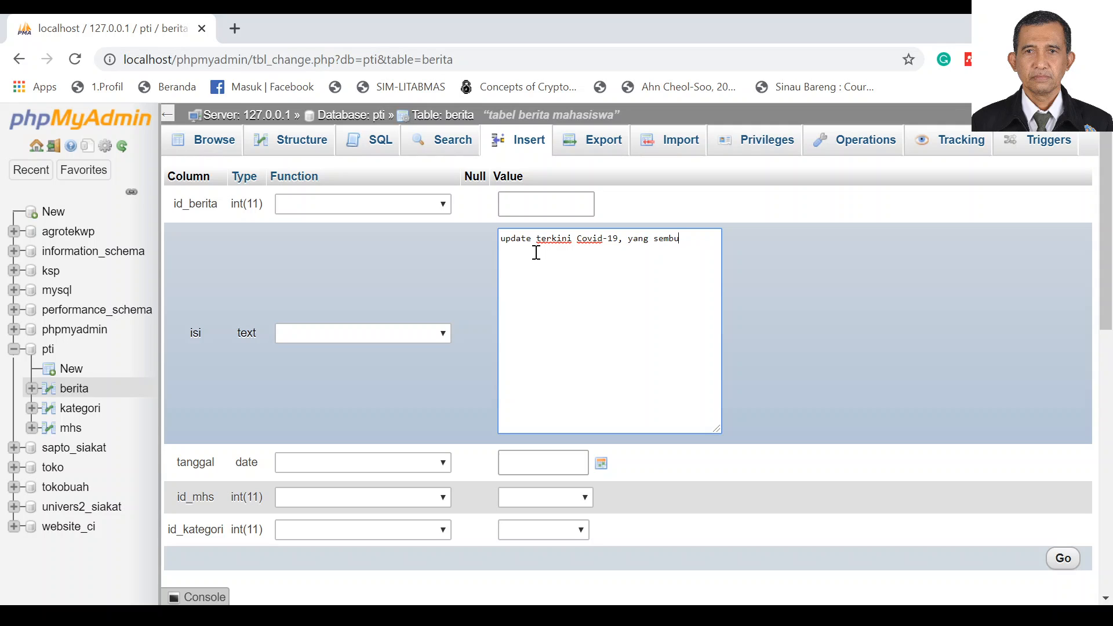
pyautogui.write('h en')
pyautogui.write('mencapa')
pyautogui.write('i 90 ')
pyautogui.write('%, amin')
# - Set the first berita row's tanggal to 2020-05-19, id_mhs to the student with id 2, and id_kategori to 1 - akademik
pyautogui.click(600, 463)
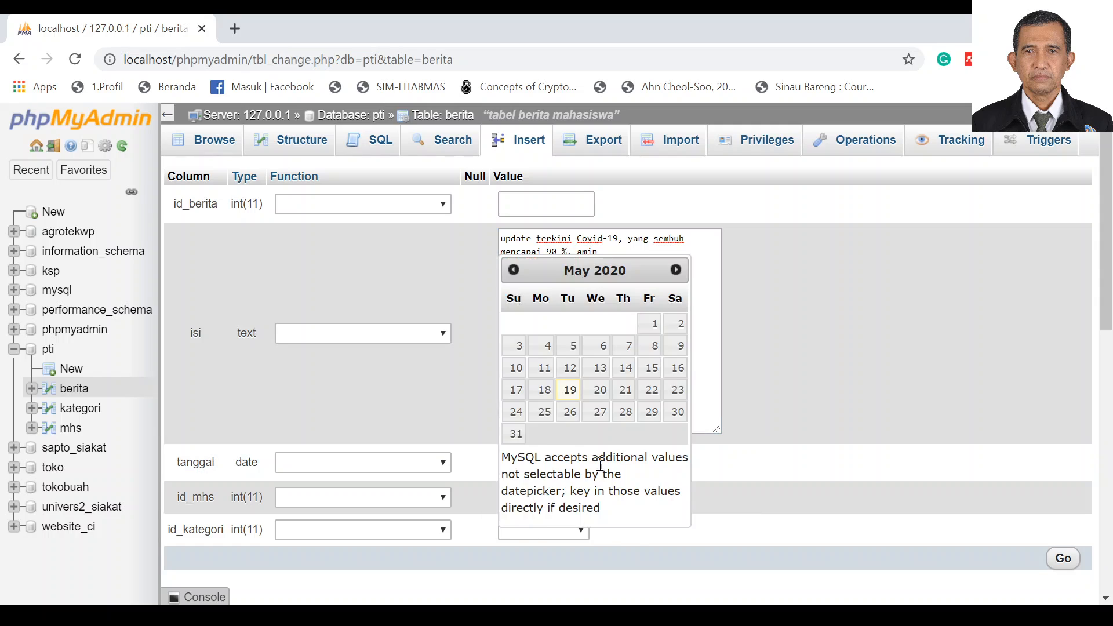
pyautogui.click(570, 389)
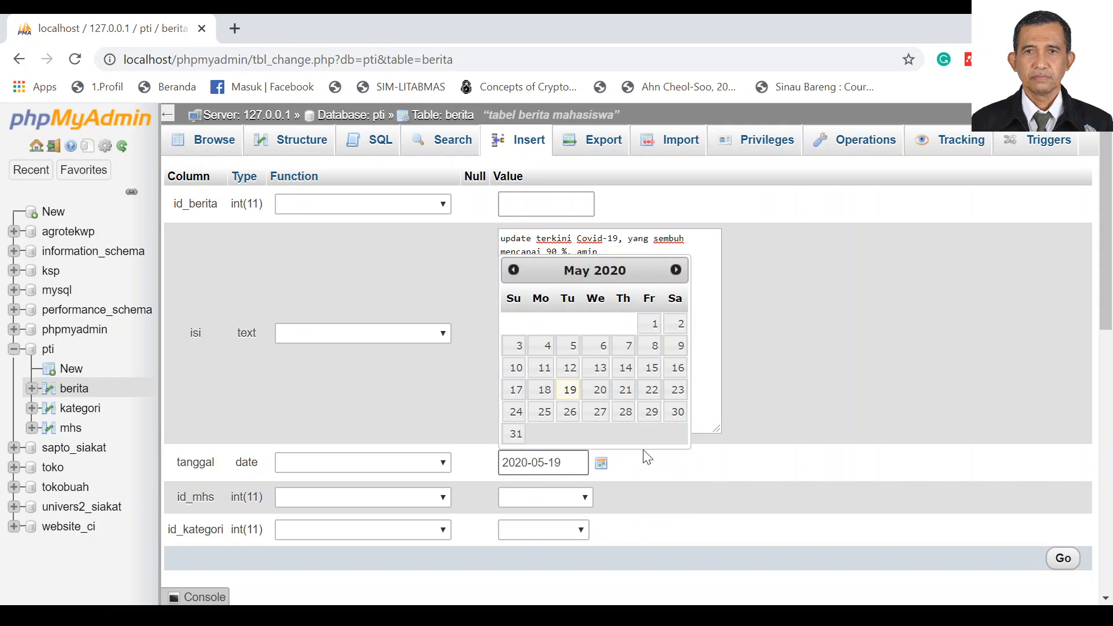
pyautogui.click(574, 499)
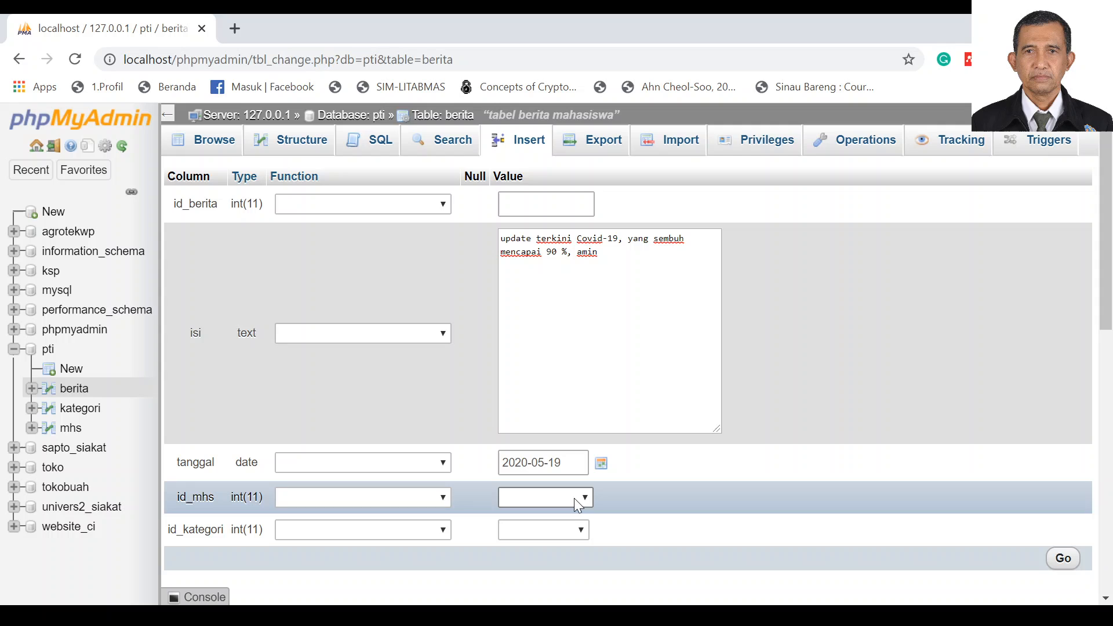
pyautogui.click(576, 538)
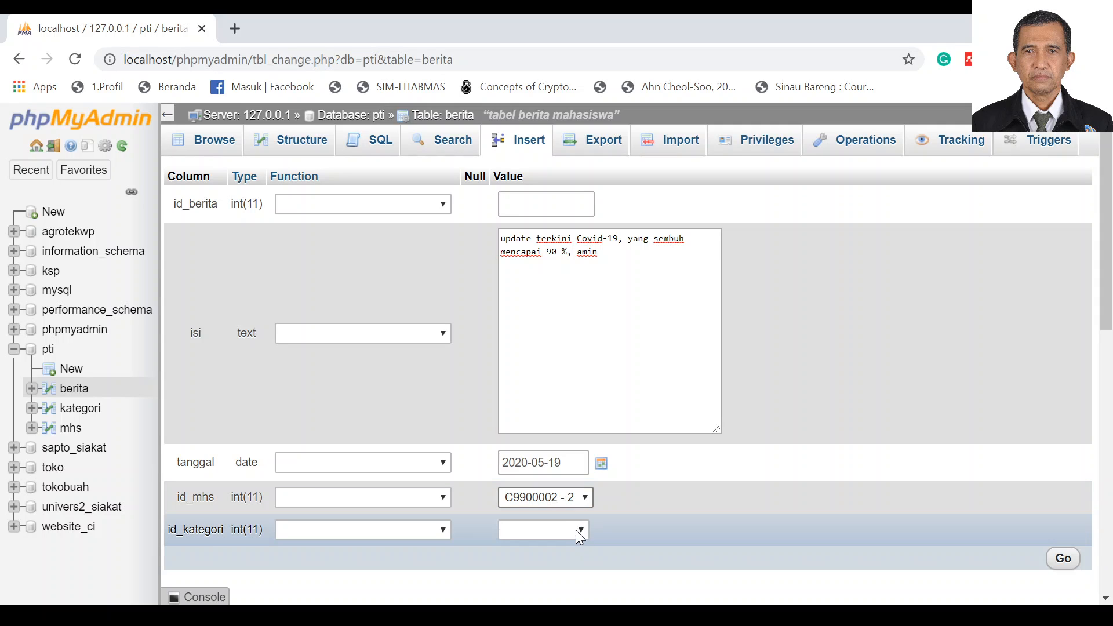
pyautogui.click(578, 531)
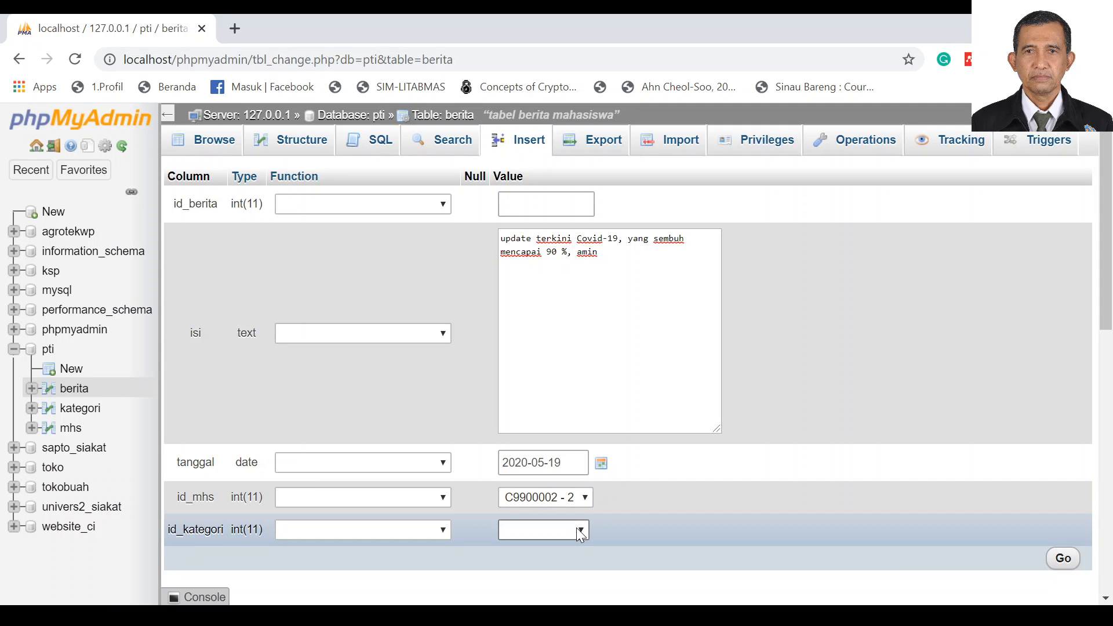
pyautogui.click(576, 499)
# - Enter "pertandingan olahraga untuk pekan olahraga mahasiswa ditunda karena ada pandemi Covid-19" as the second berita row's isi
pyautogui.scroll(-5, 673, 531)
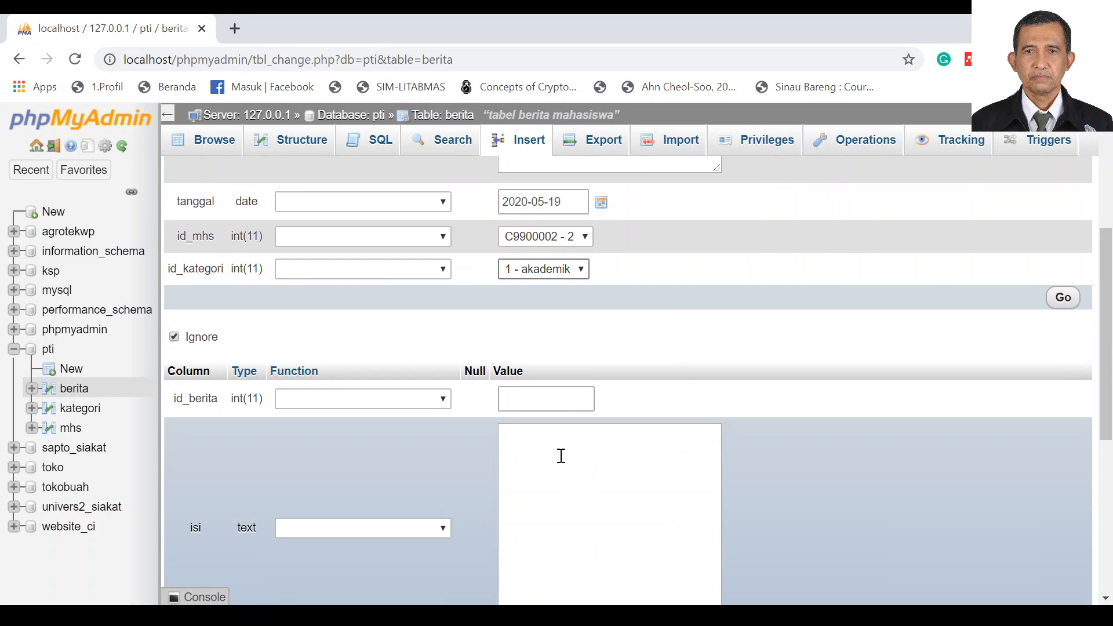
pyautogui.click(560, 455)
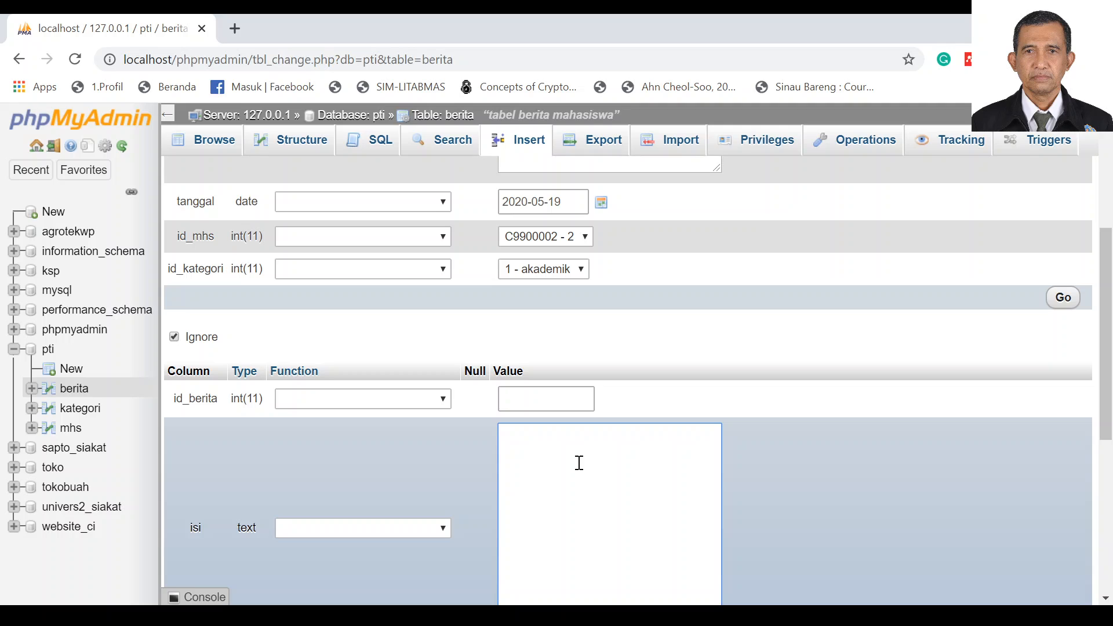
pyautogui.write('pertandingan olahraga unt')
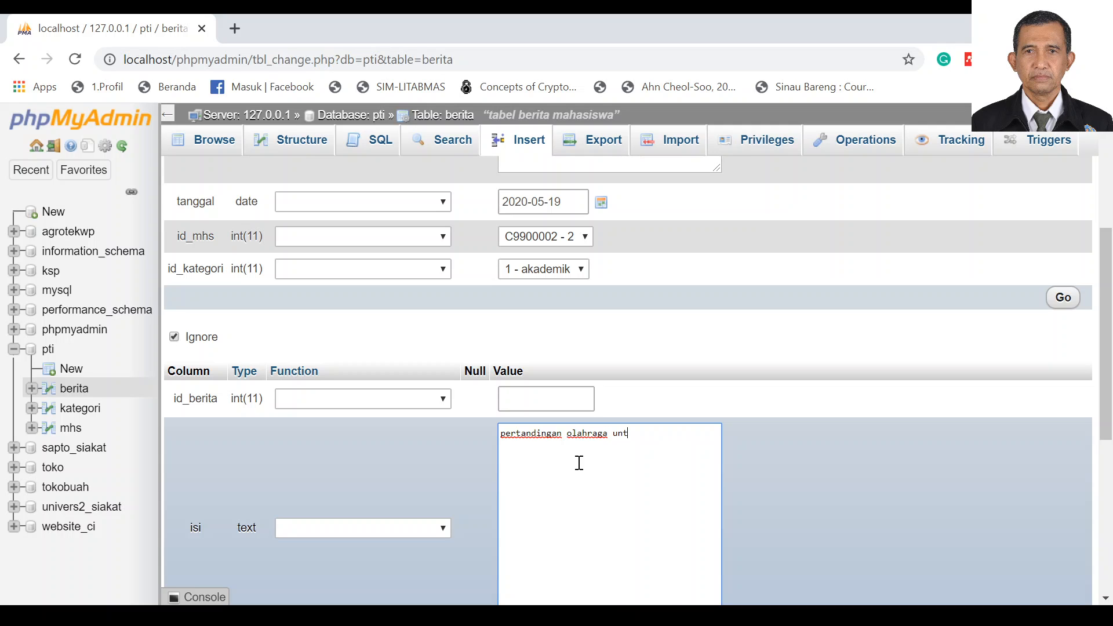
pyautogui.write('uk pekan olahraga')
pyautogui.write(' mahasi')
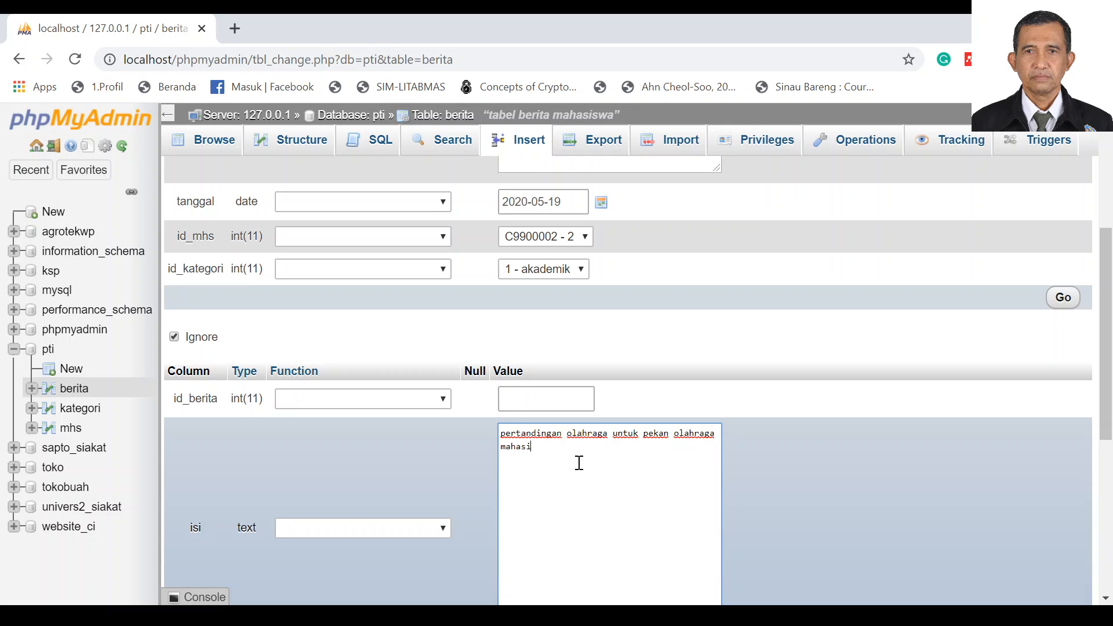
pyautogui.write('swa ditunda karean')
pyautogui.press('BackSpace')
pyautogui.write('na ada pandemi Co')
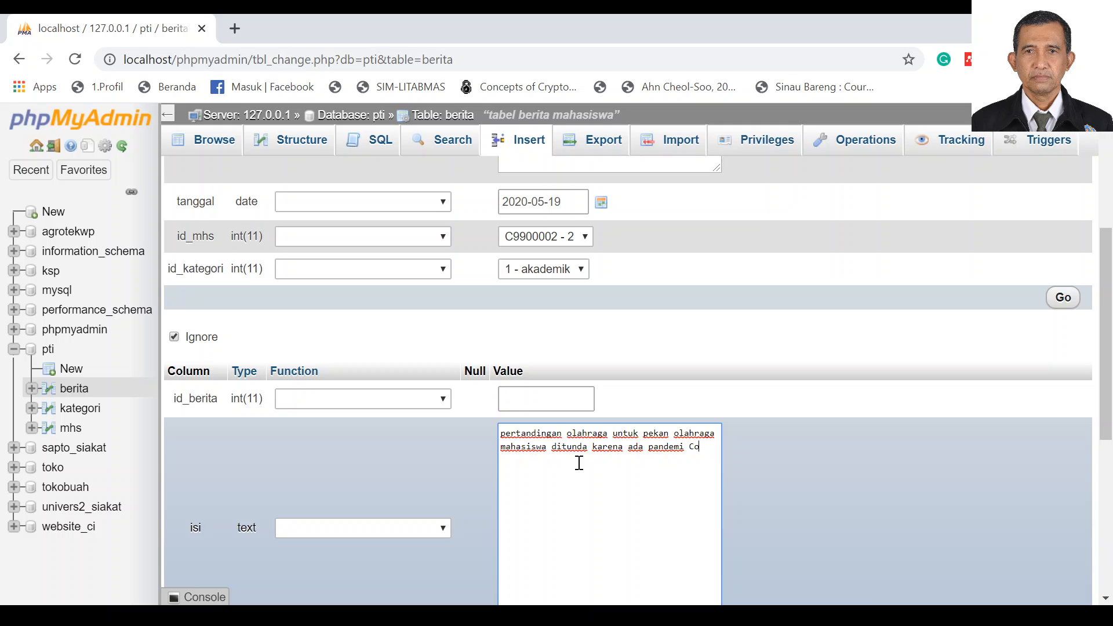
pyautogui.write('bid')
pyautogui.press('BackSpace')
pyautogui.press('BackSpace')
pyautogui.write('-1')
pyautogui.write('-19')
# - Set the second berita row's tanggal to 2020-05-10, id_mhs to the student with id 1, and id_kategori to olahraga - 2
pyautogui.scroll(-2, 614, 473)
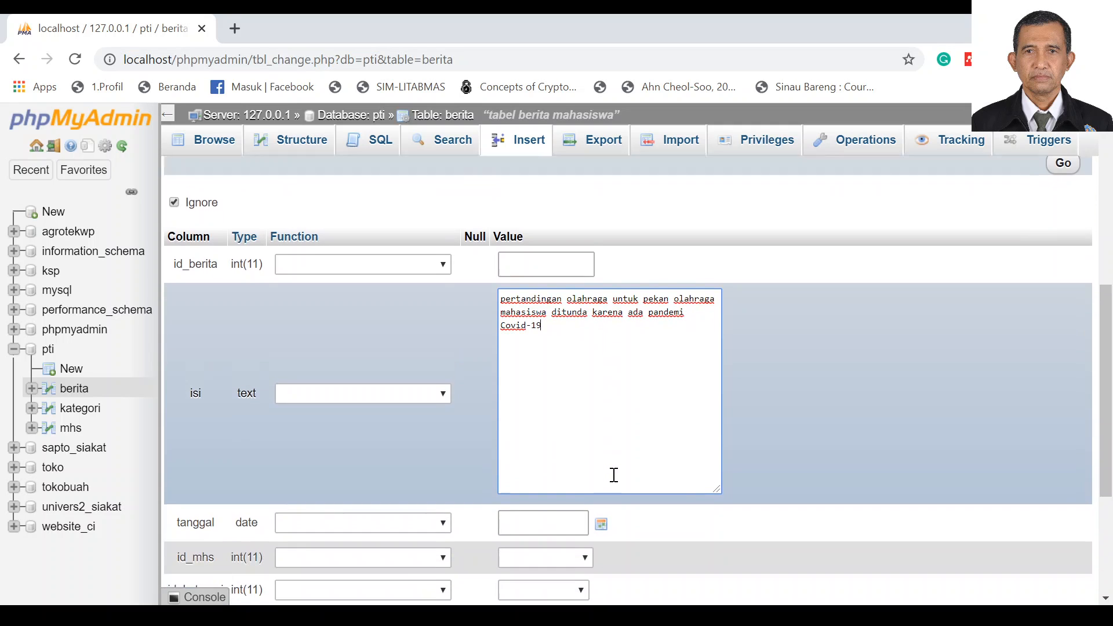
pyautogui.scroll(-1, 614, 475)
pyautogui.click(602, 485)
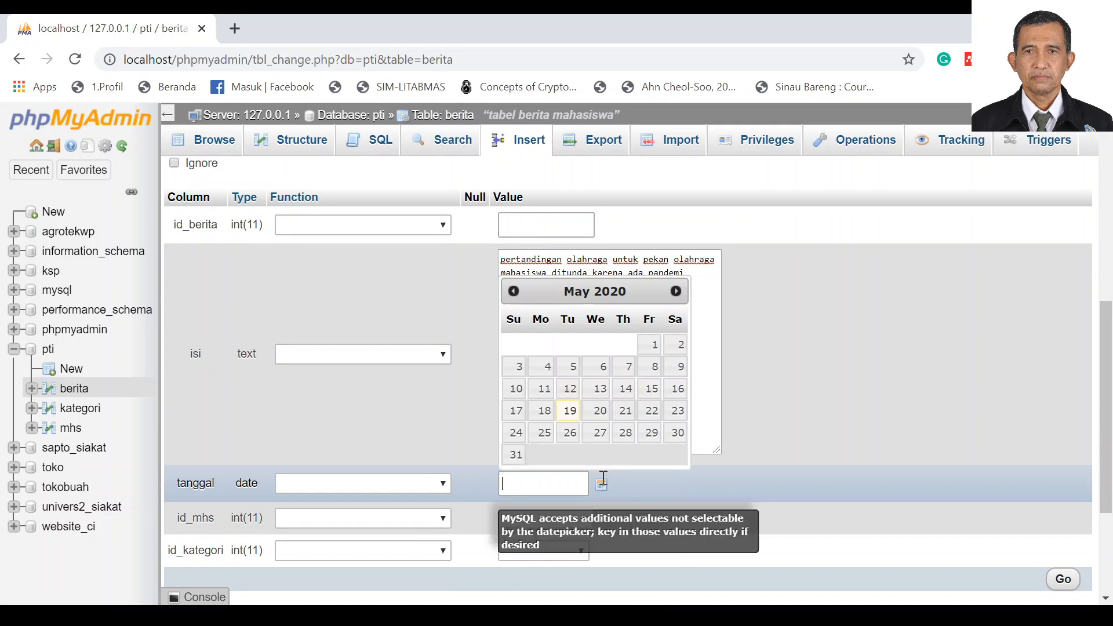
pyautogui.click(516, 388)
pyautogui.scroll(-2, 566, 450)
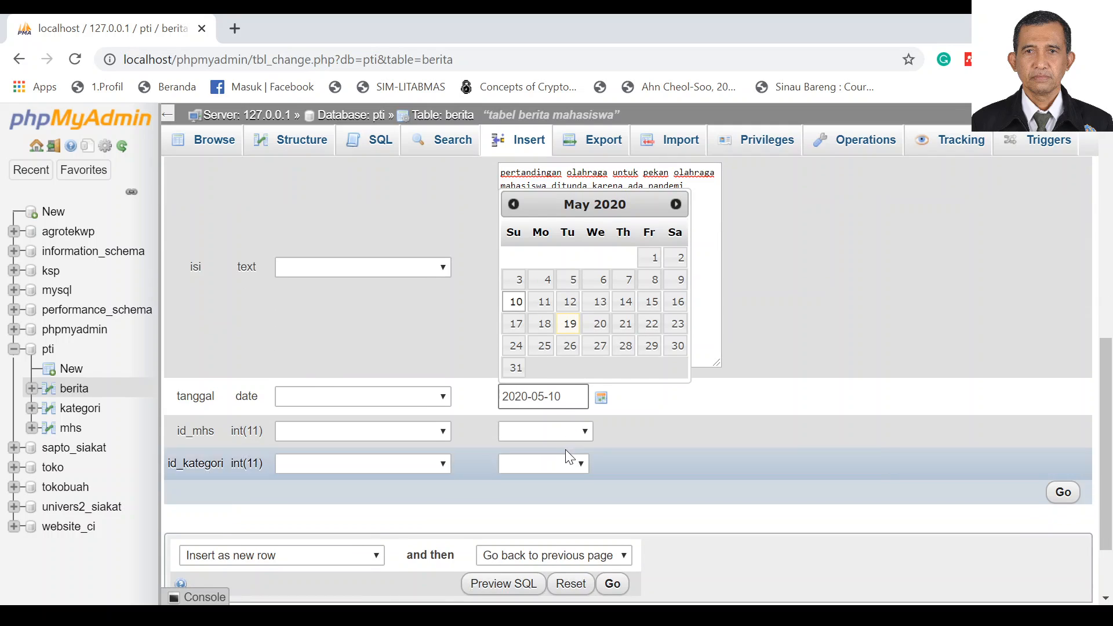
pyautogui.click(581, 430)
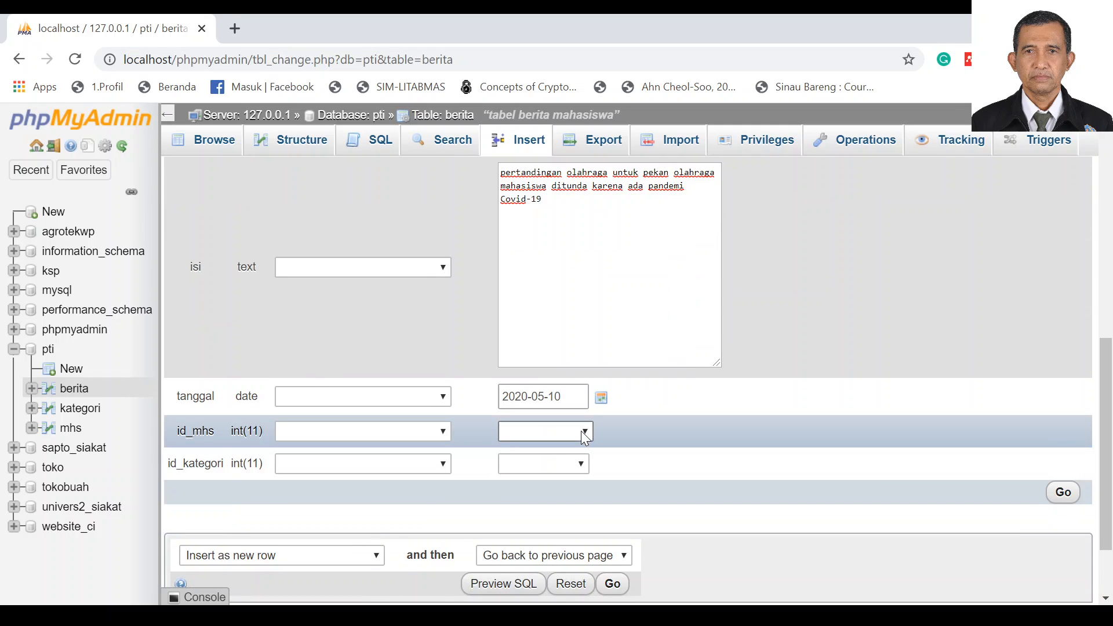
pyautogui.click(564, 484)
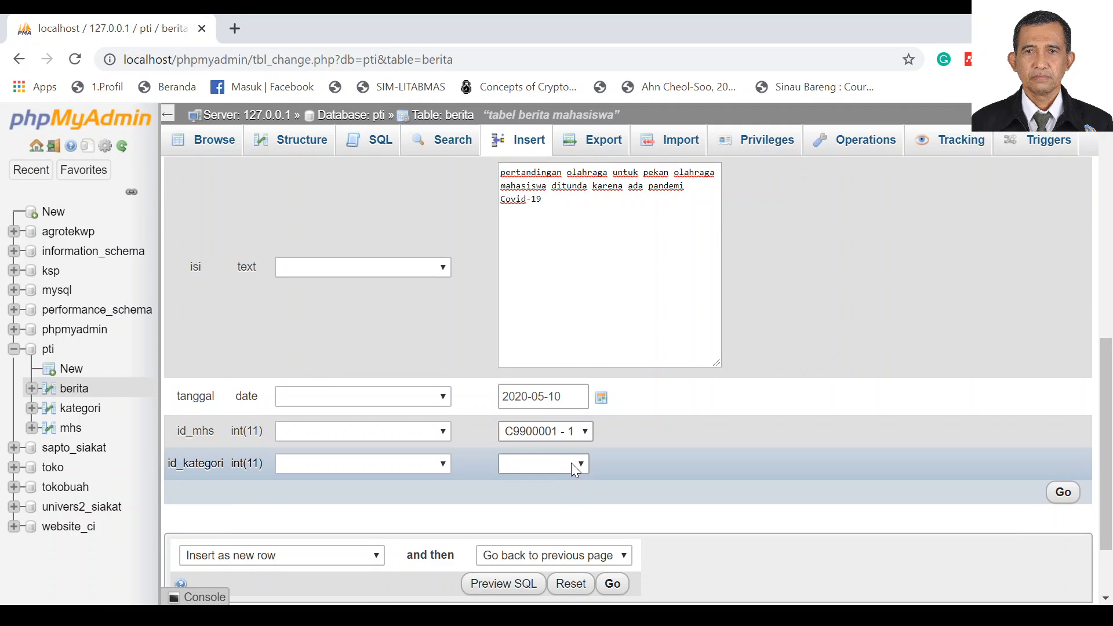
pyautogui.click(572, 463)
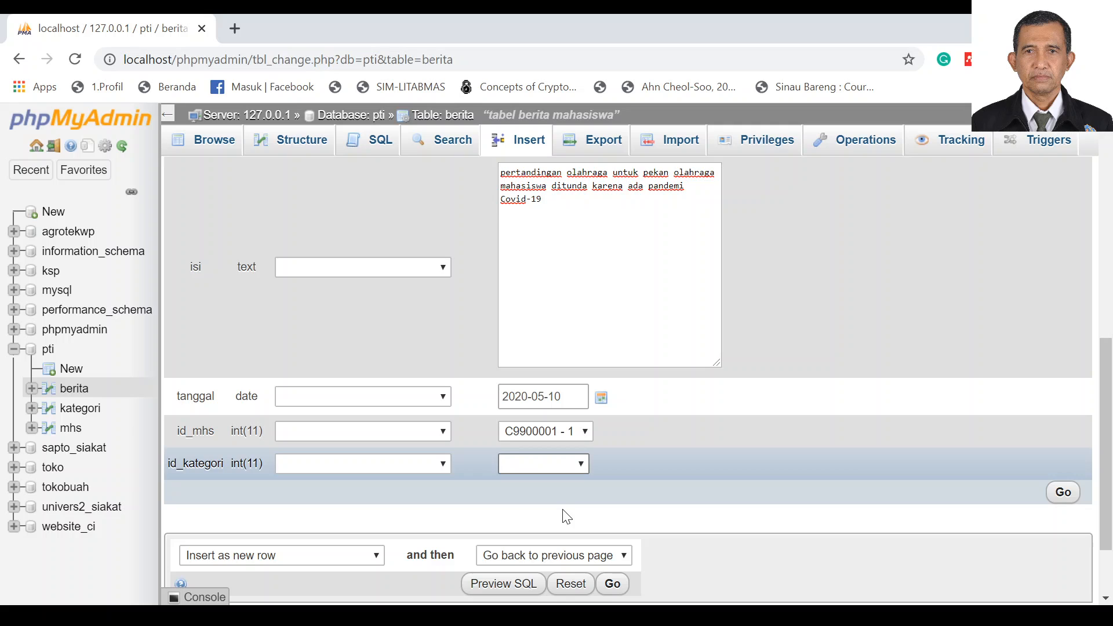
pyautogui.click(567, 516)
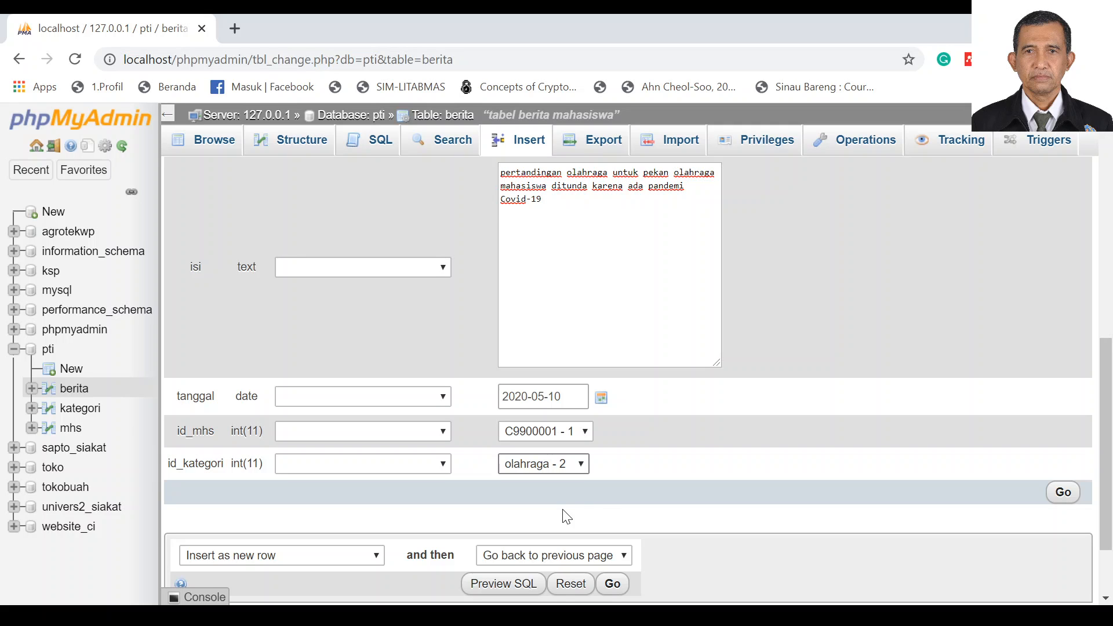
# - Insert both new rows into the berita table and browse its records
pyautogui.scroll(-2, 611, 489)
pyautogui.click(1068, 405)
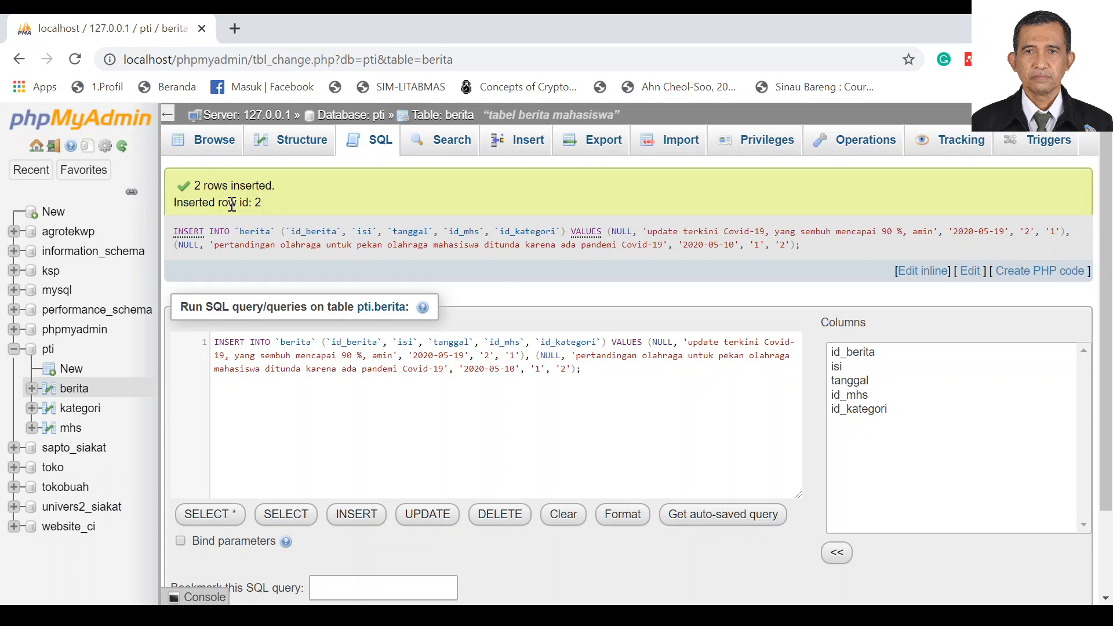
pyautogui.click(213, 148)
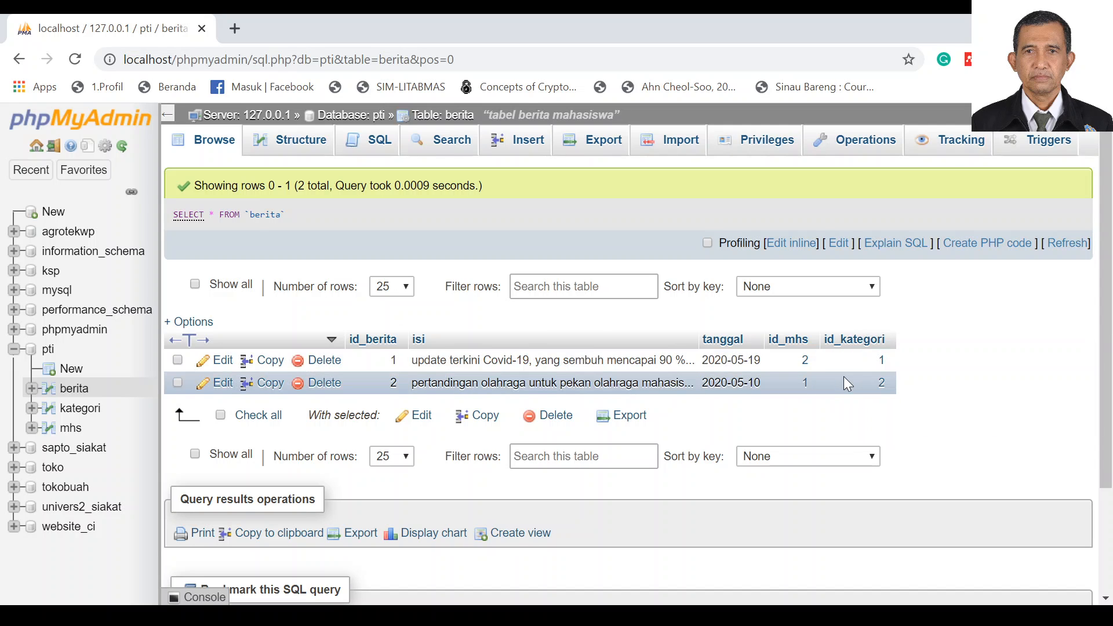
# - Try to delete the akademik row, id_kategori 1, from the kategori table
pyautogui.click(81, 408)
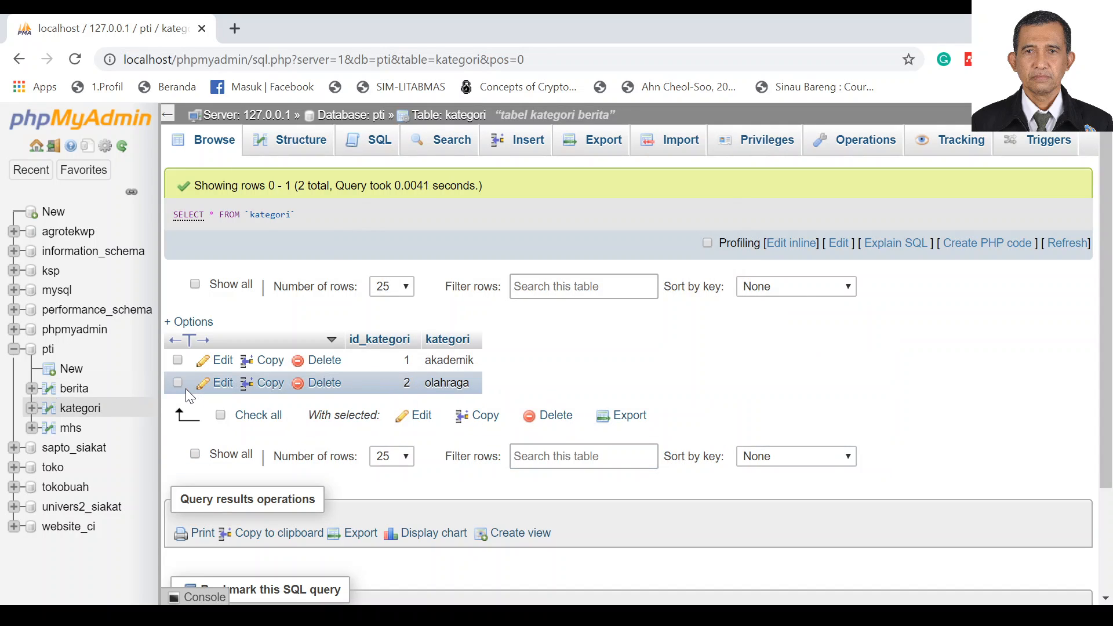
pyautogui.click(179, 360)
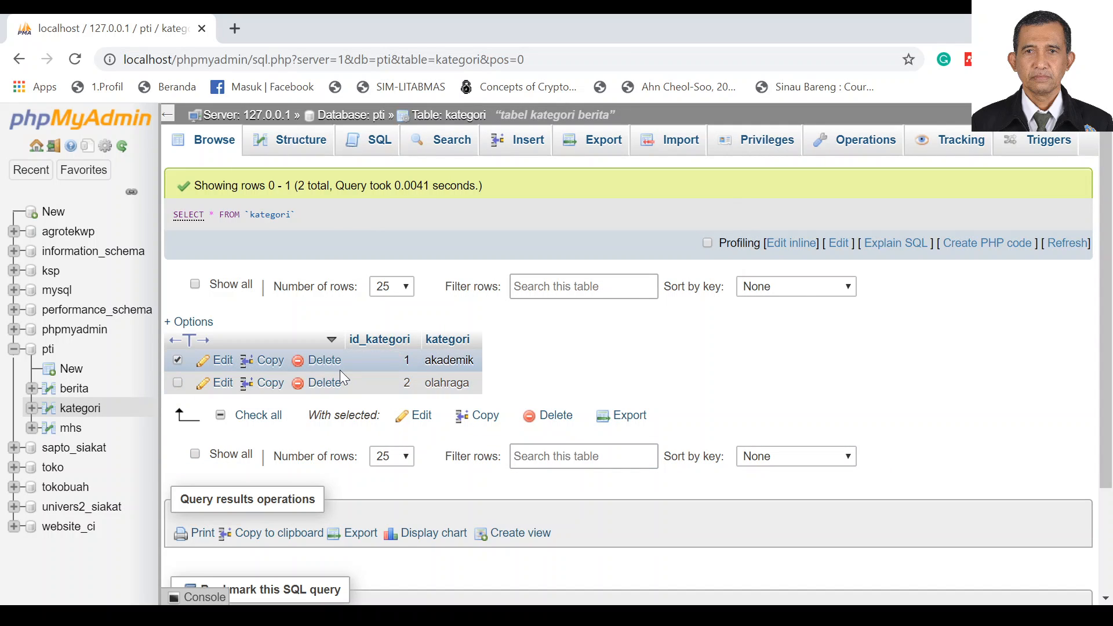
pyautogui.click(328, 364)
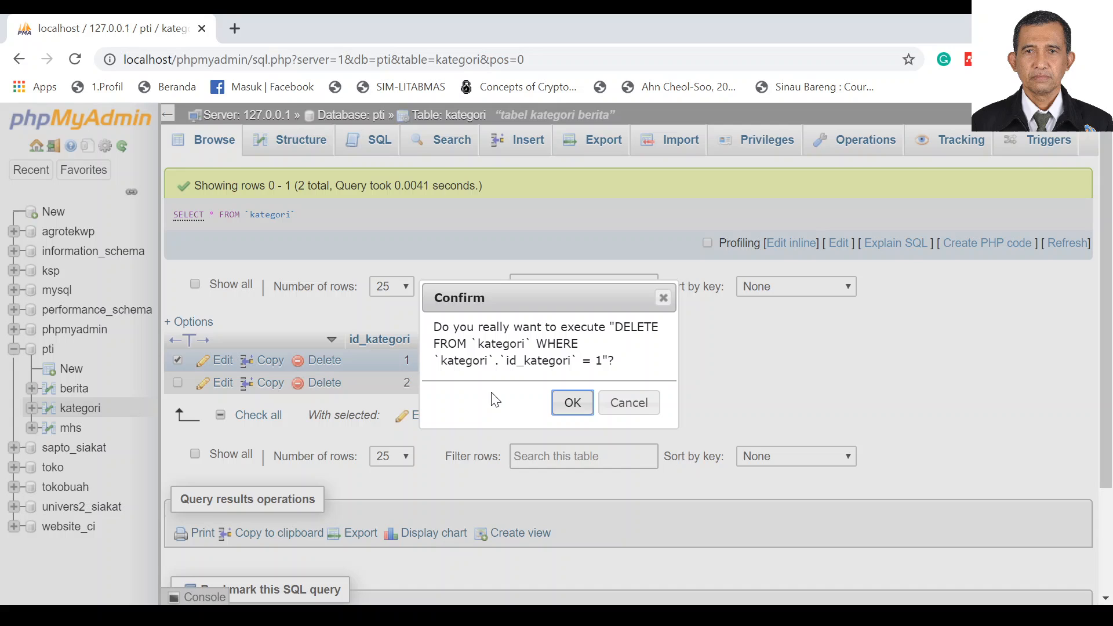
pyautogui.click(571, 406)
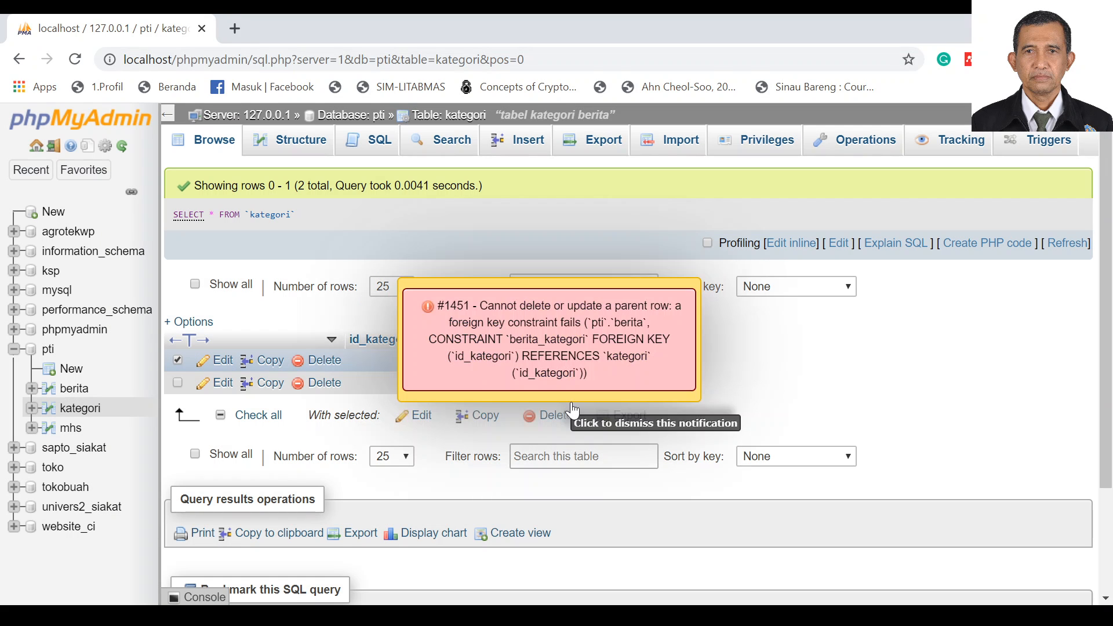